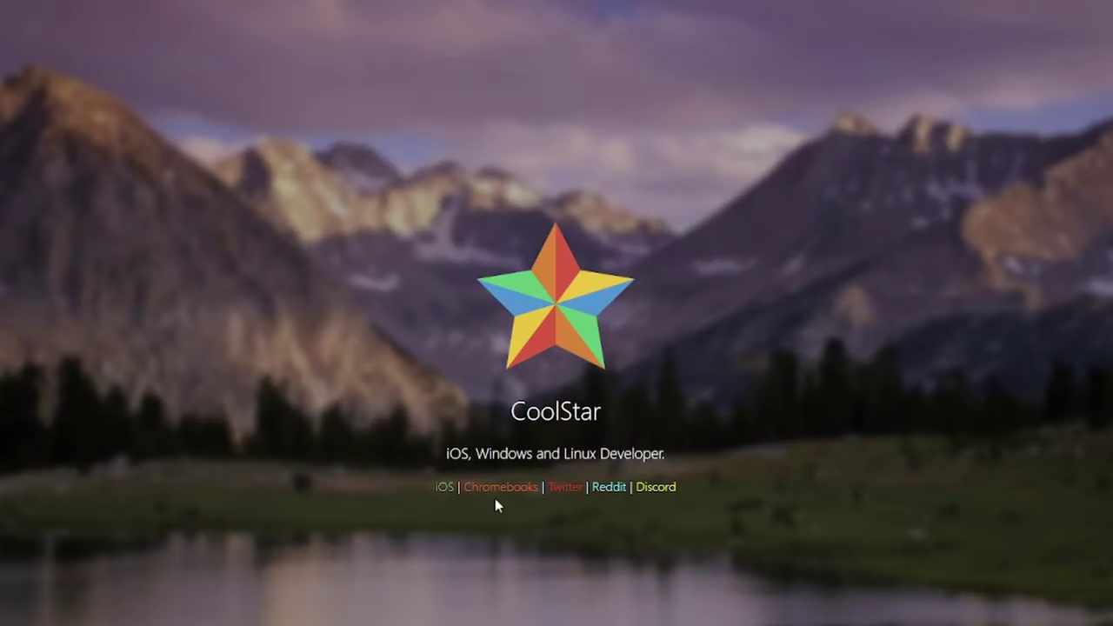
- Look up the Acer C720(P) in the Windows 10 or 11 Chromebook status table and check its hardware support
click(500, 489)
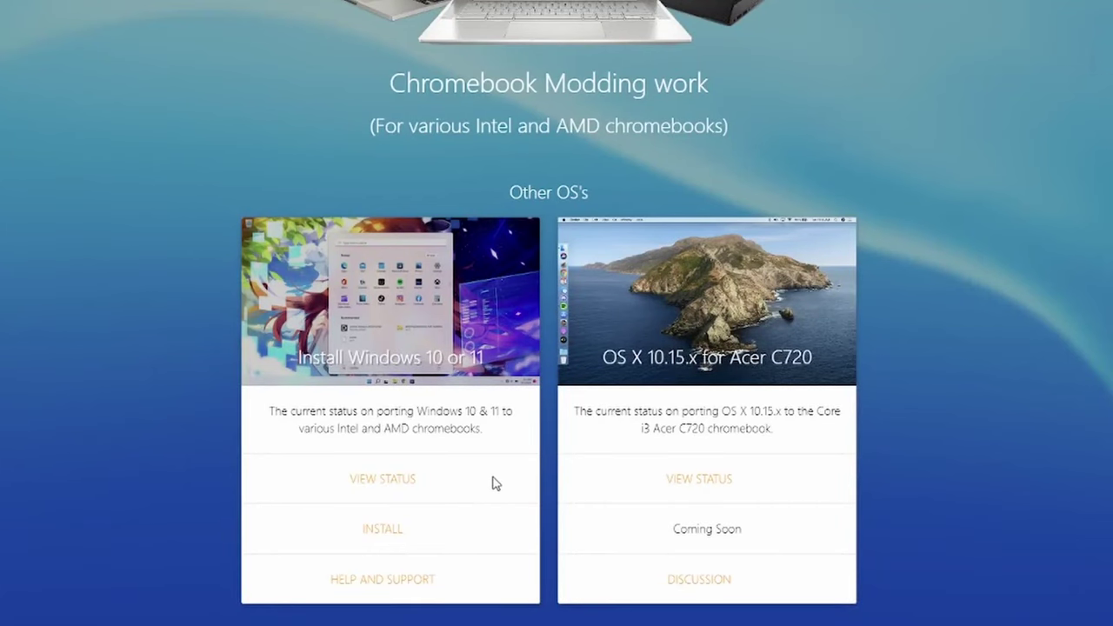
click(385, 489)
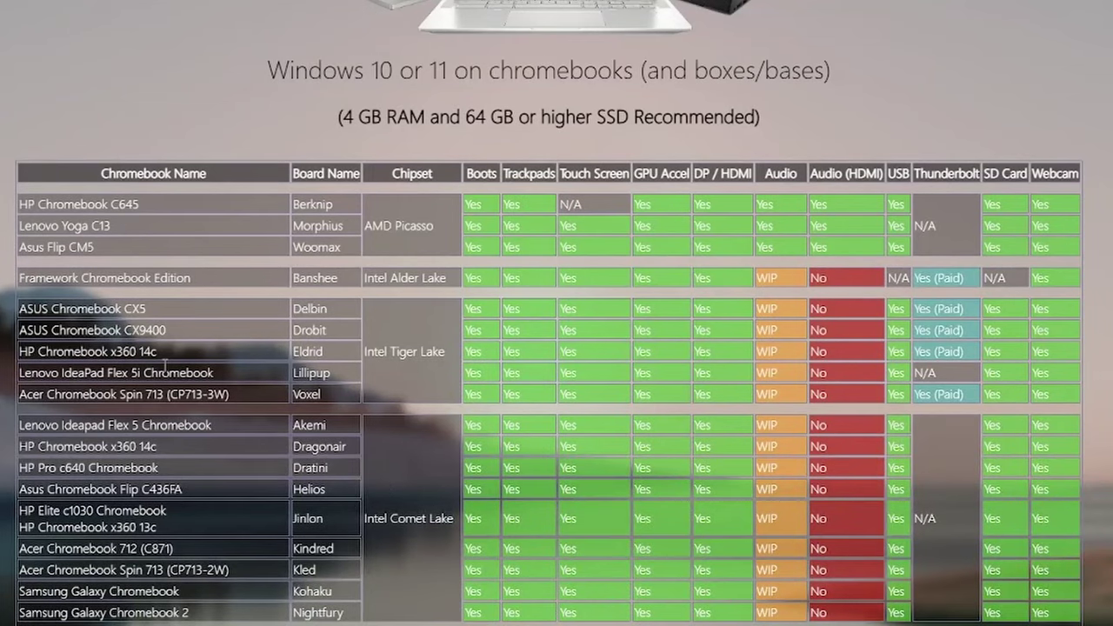
key(ctrl+f)
text(C720(P)
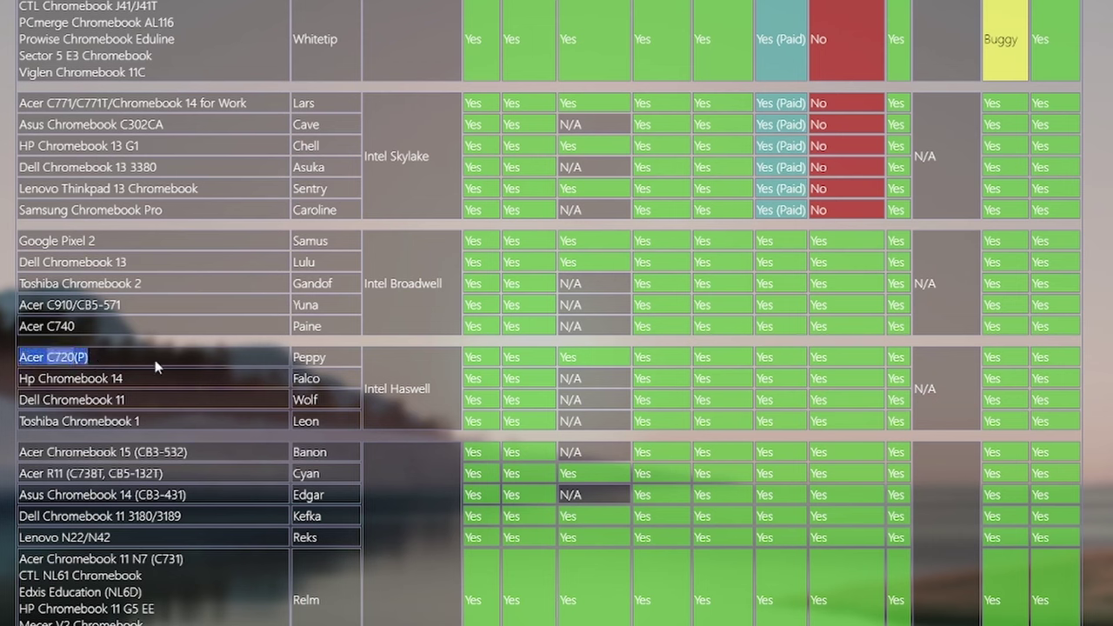
drag(632, 358, 1076, 358)
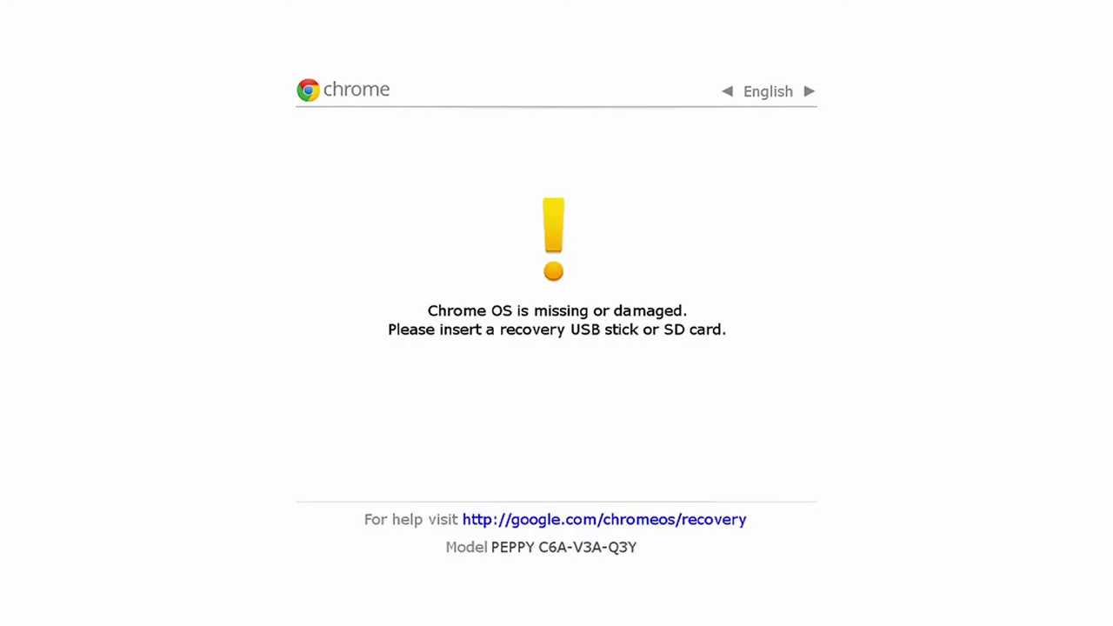
- Proceed to developer mode from the Chrome OS recovery screen, and start a shell in the crosh terminal once in Chrome OS
key(ctrl+d)
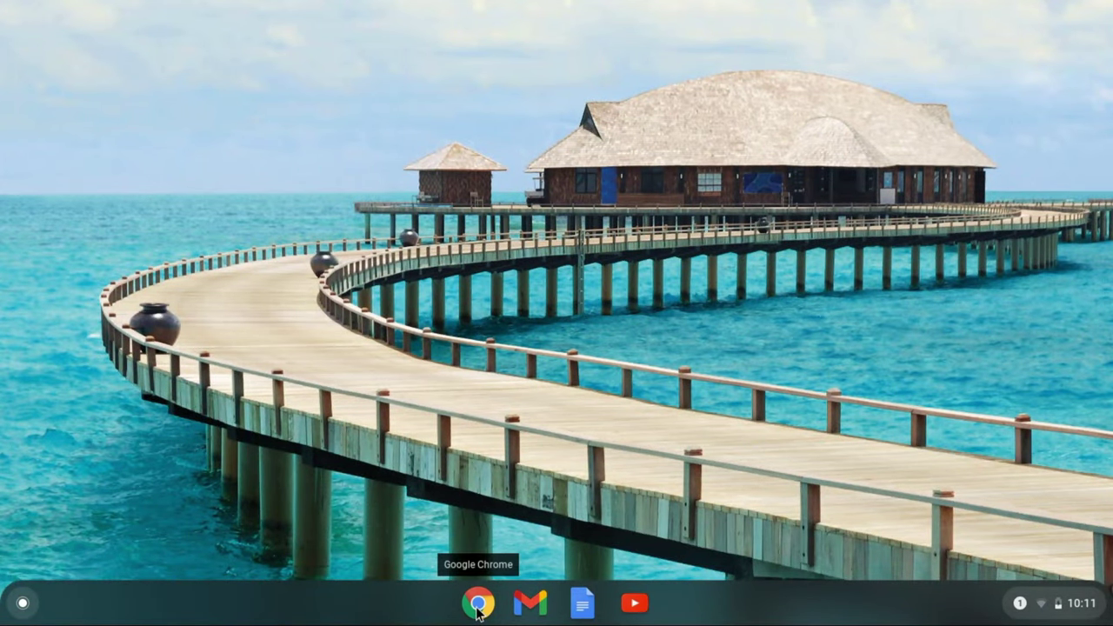
click(478, 603)
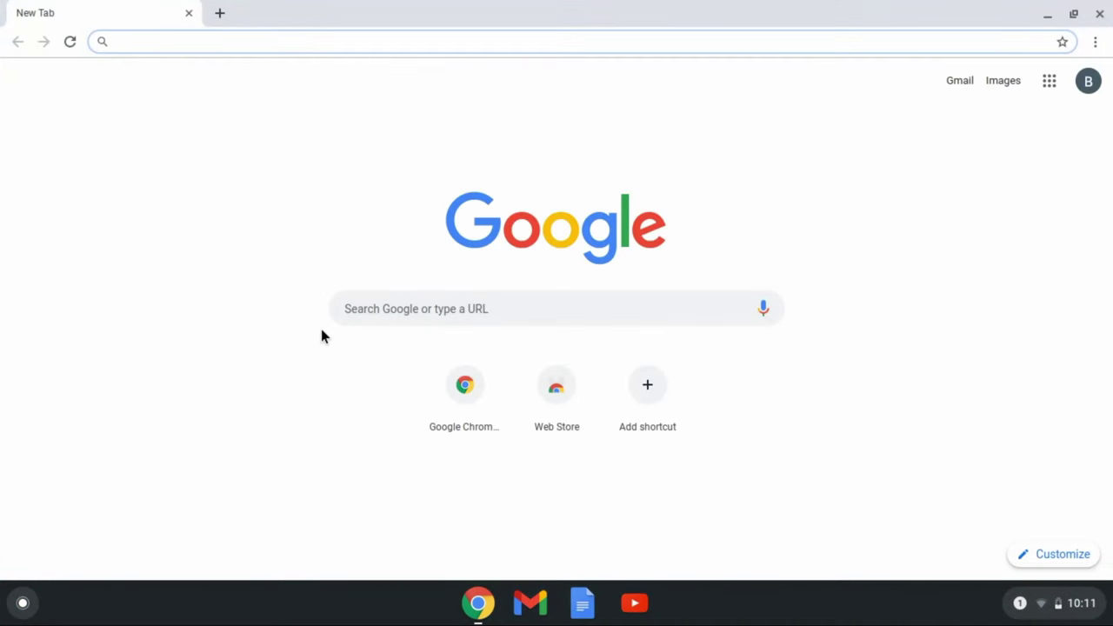
key(ctrl+alt+t)
text(shell)
key(Return)
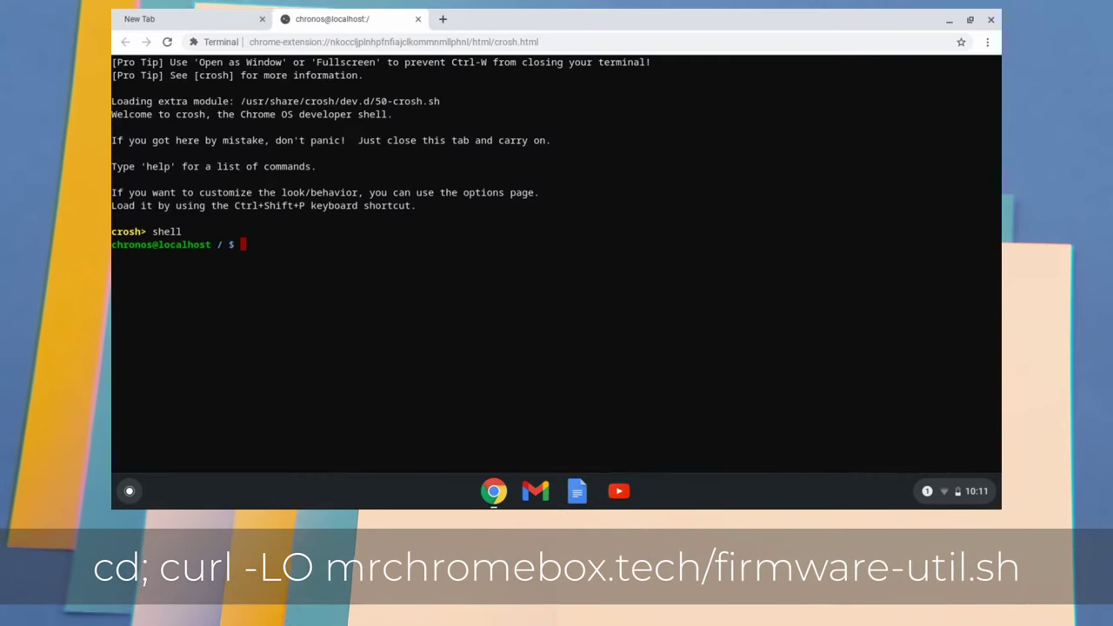
- Download the firmware script to the home directory with "cd; curl -LO mrchromebox.tech/firmware-util.sh"
text(cd; curl -LO)
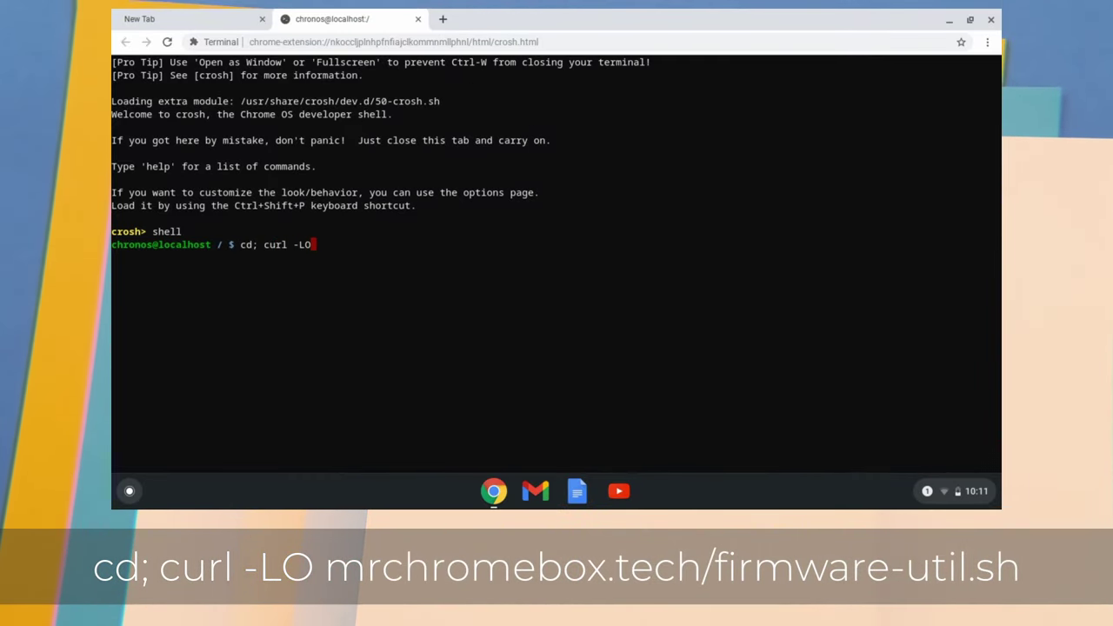
text( mrchromebox)
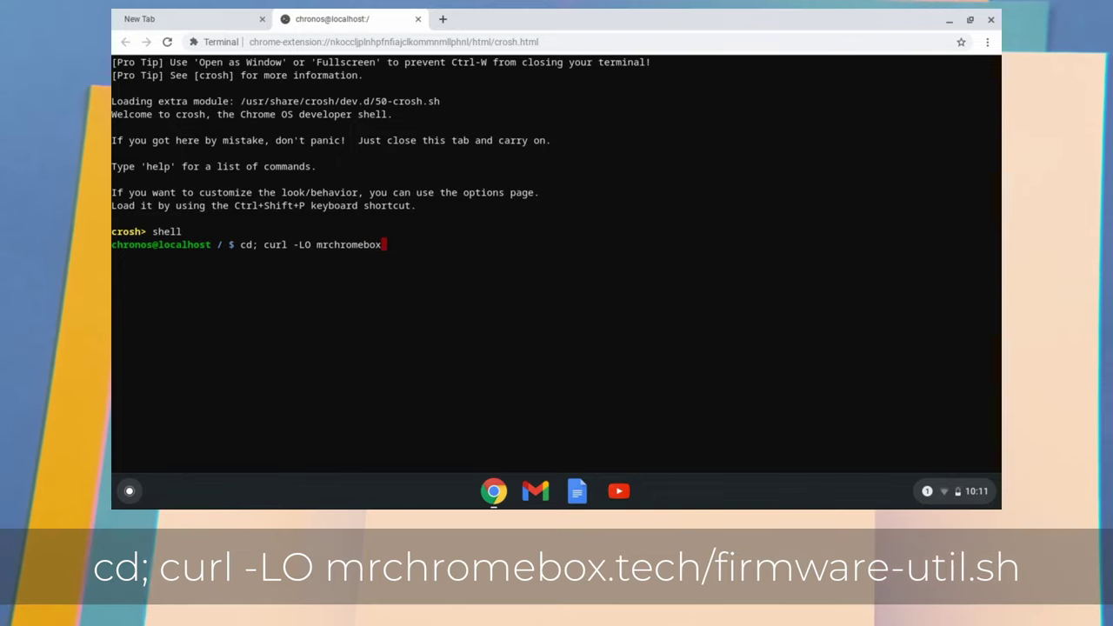
text(.tech/firmware-u)
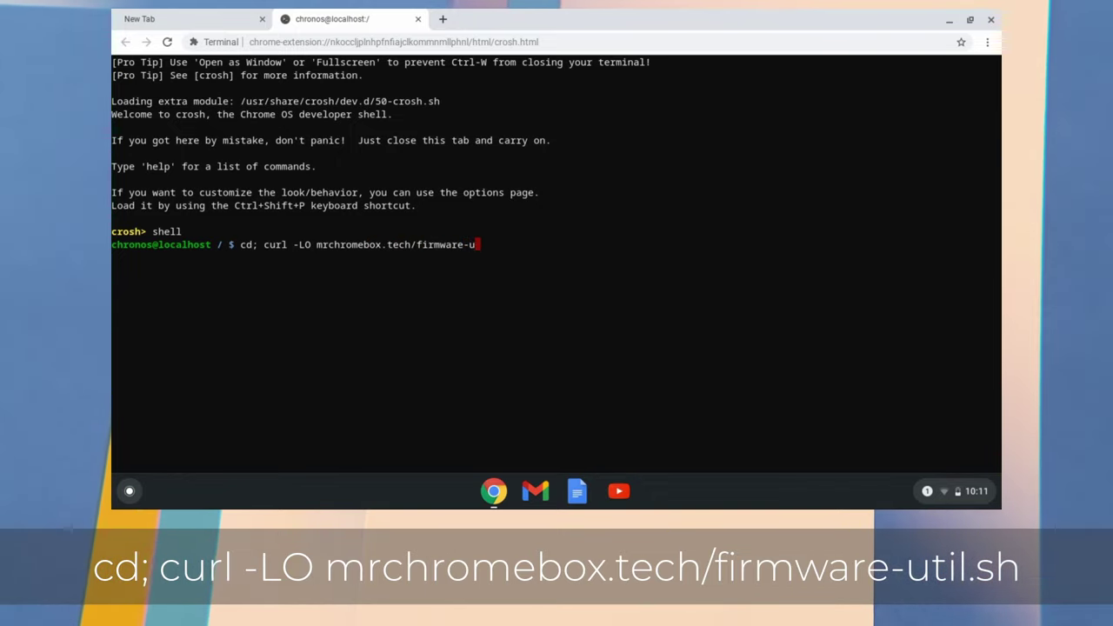
text(til.sh)
key(Return)
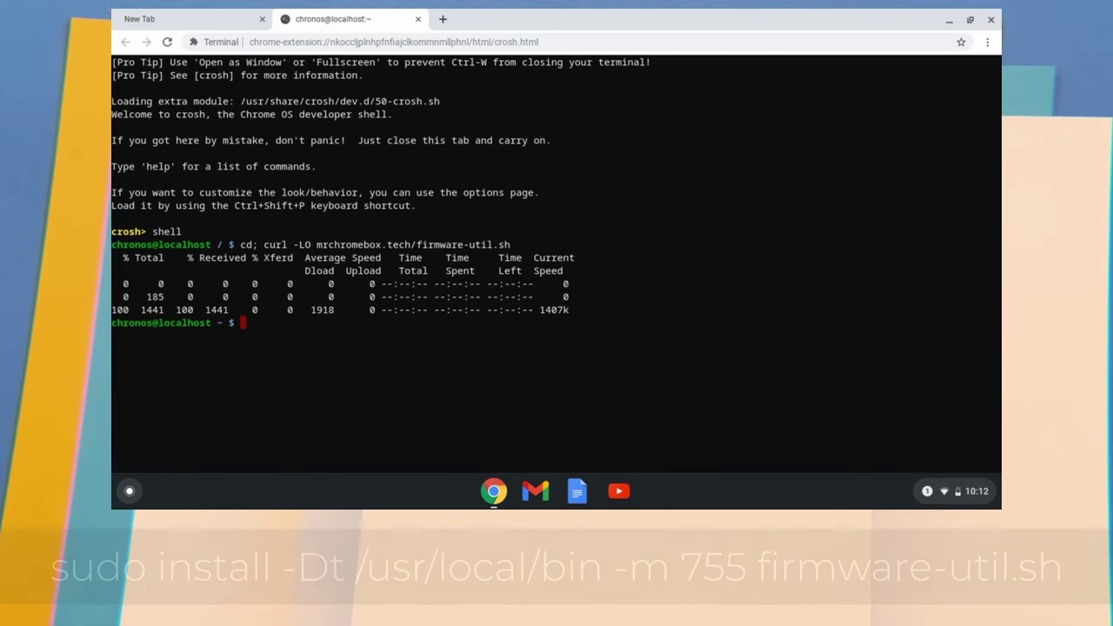
- Install the downloaded script with "sudo install -Dt /usr/local/bin -m 755 firmware-util.sh"
text(sudo install -D)
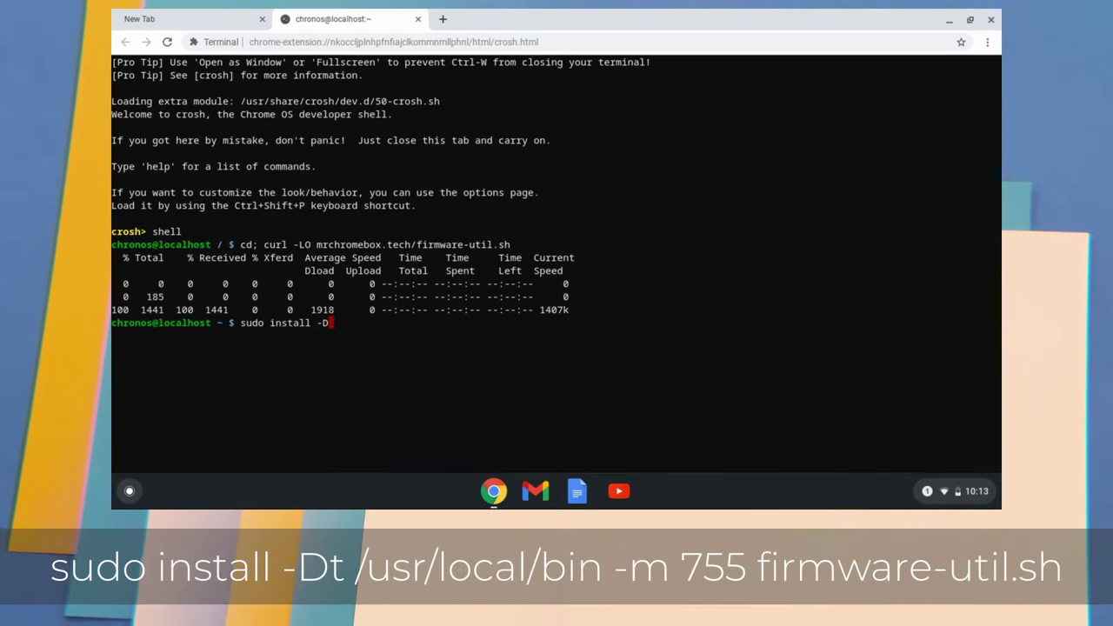
text(t /usr/loc)
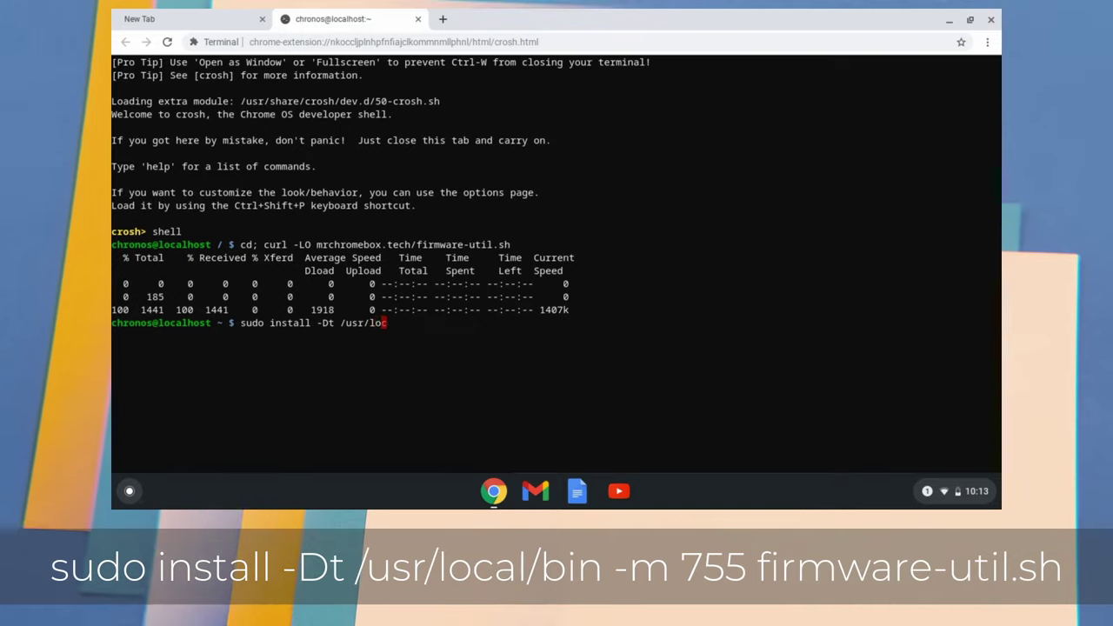
text(al/bin -m )
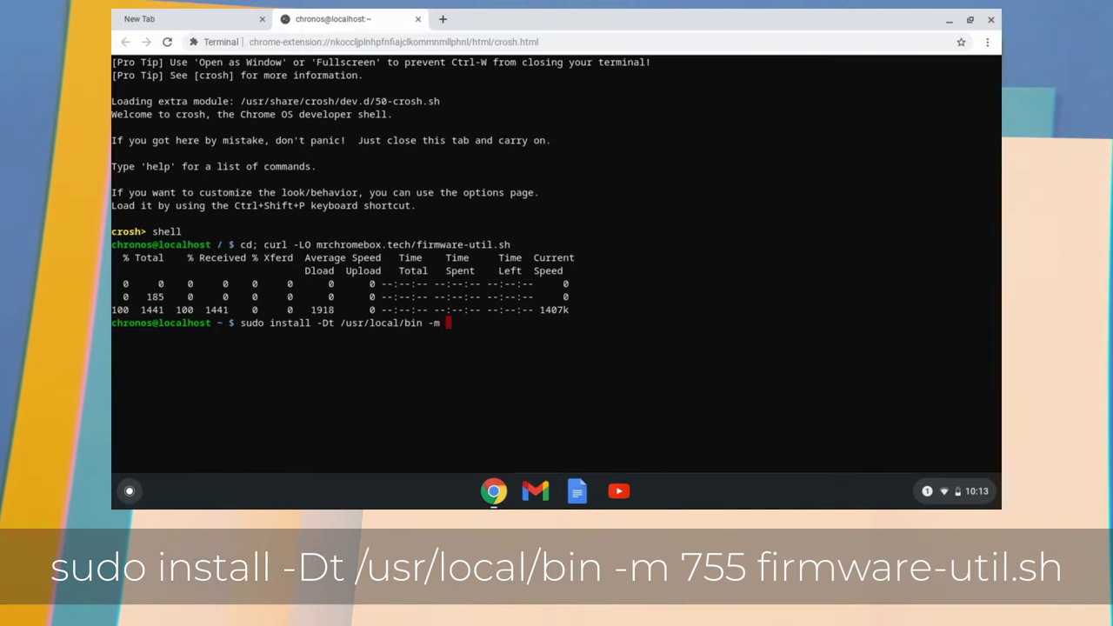
text(755)
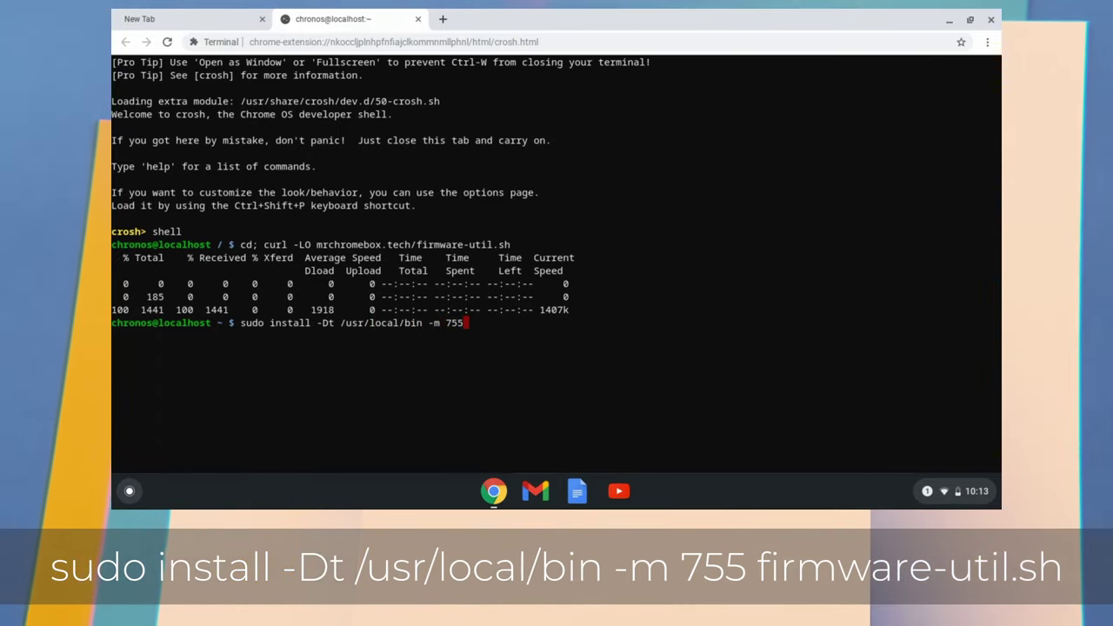
text( i)
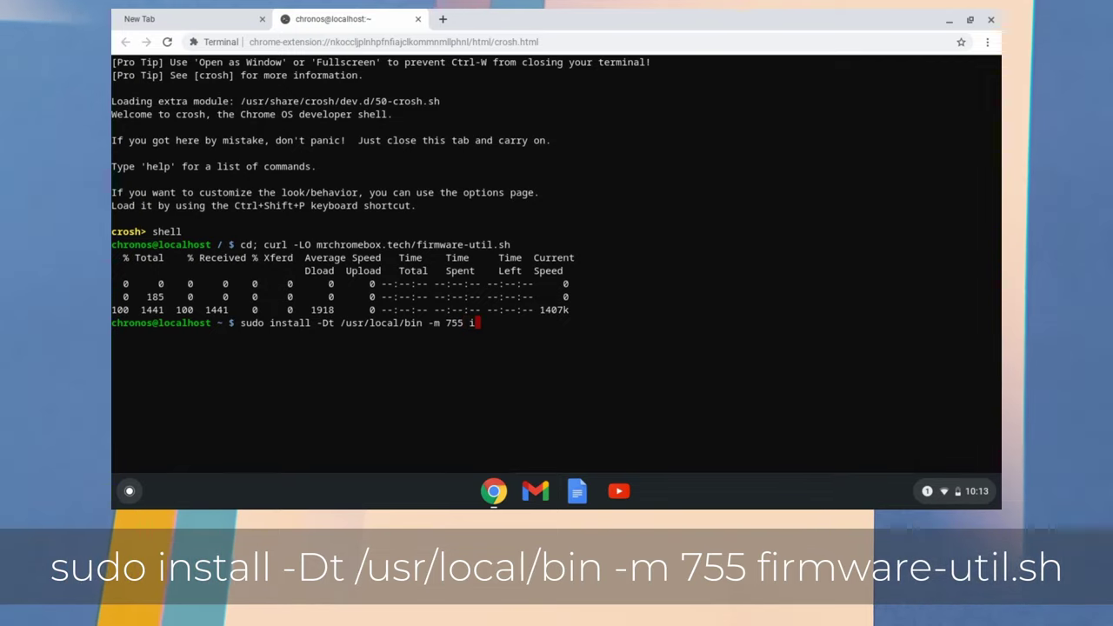
key(BackSpace)
text(firmware-util.)
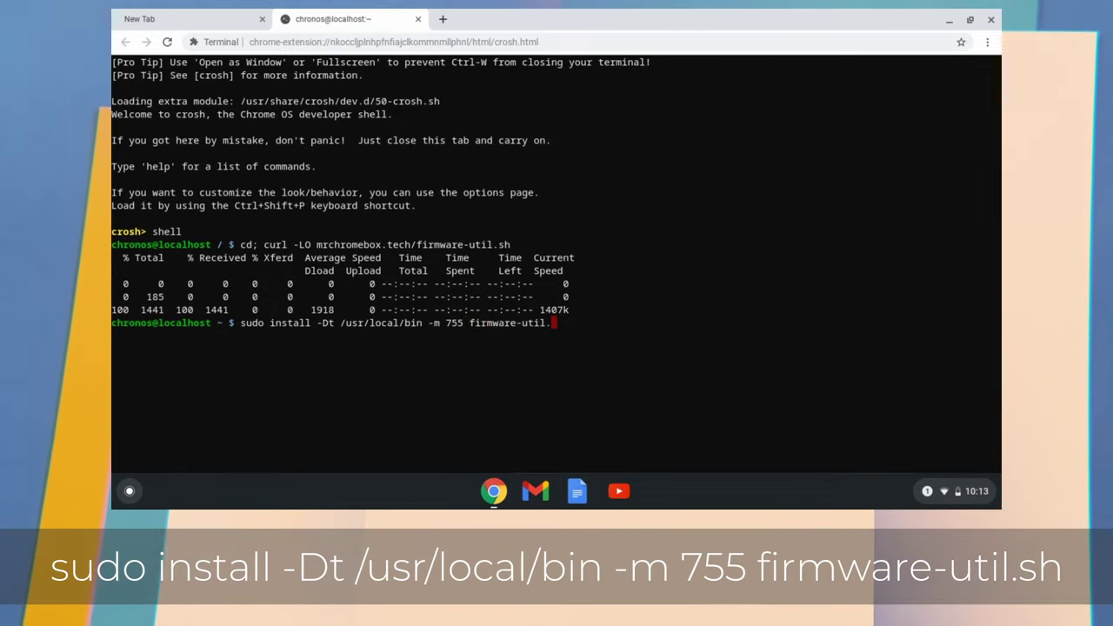
text(sh)
key(Return)
- Run "sudo firmware-util.sh" and check the firmware write-protect status in the utility
text(su)
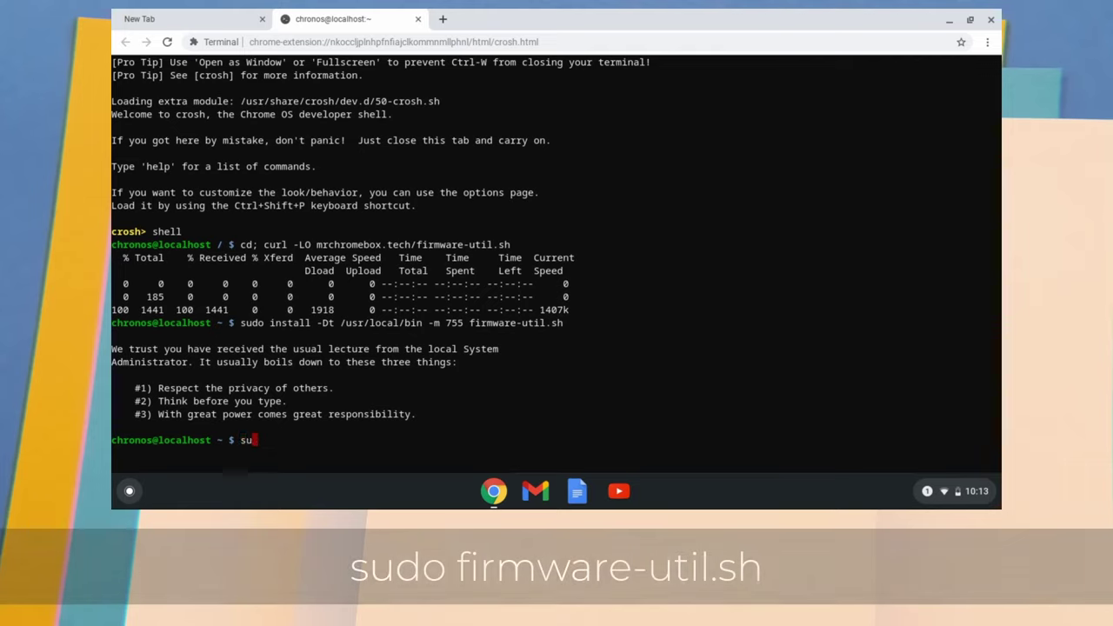
text(do firmware-util.sh)
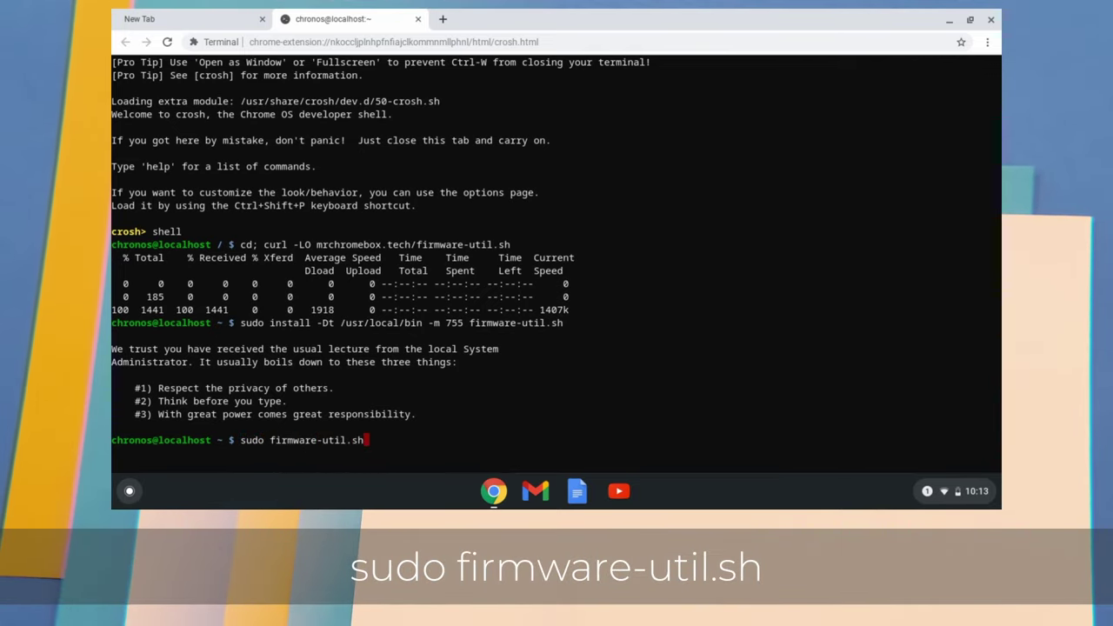
key(Return)
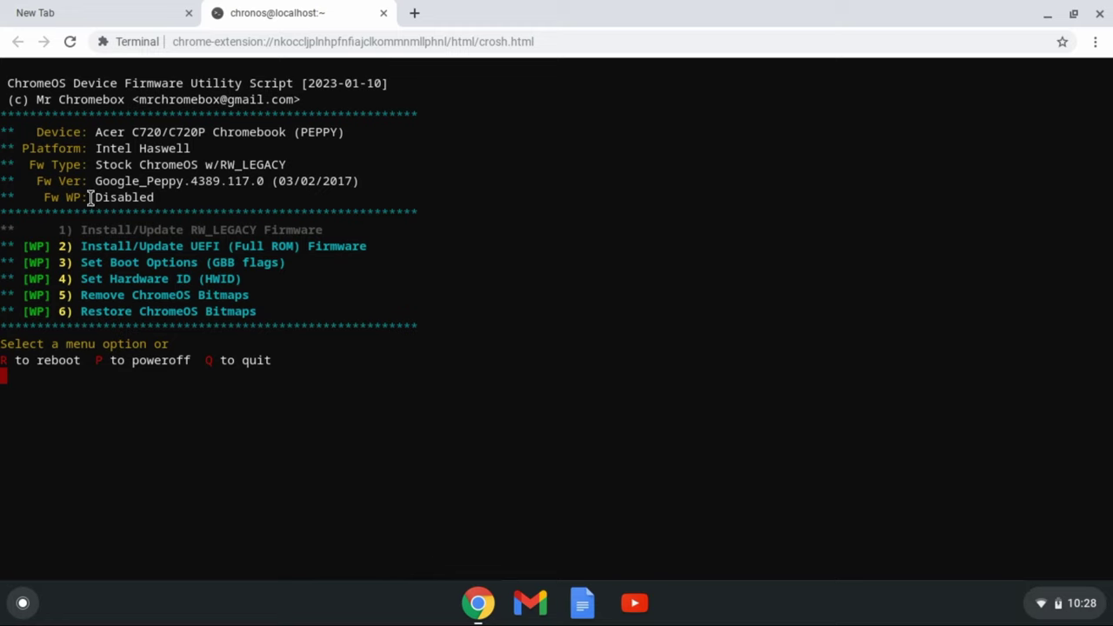
drag(97, 198, 176, 199)
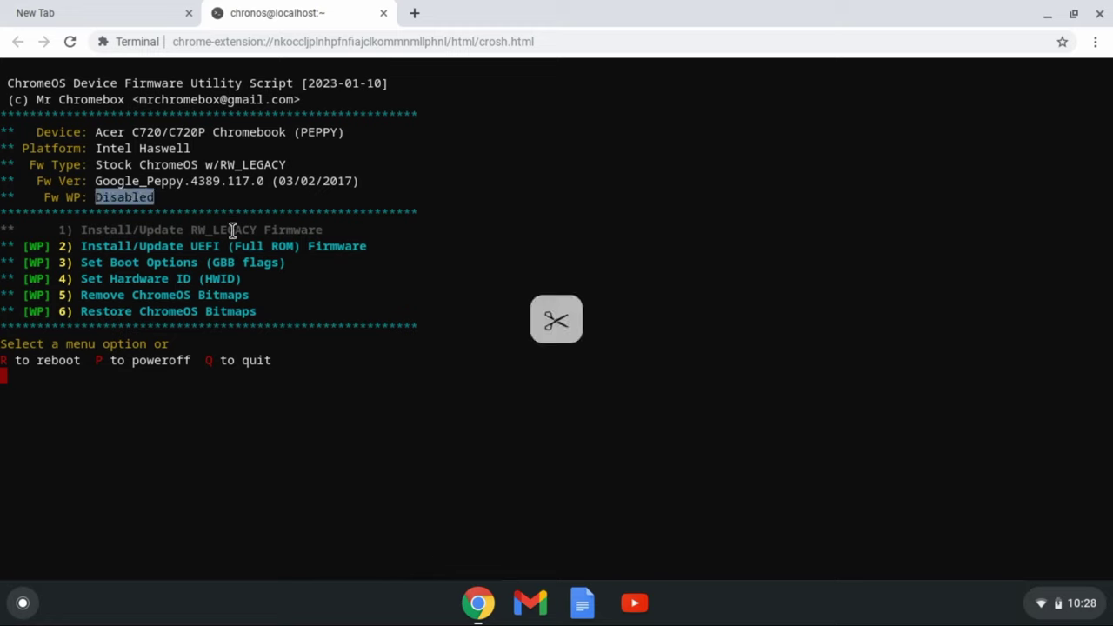
click(260, 199)
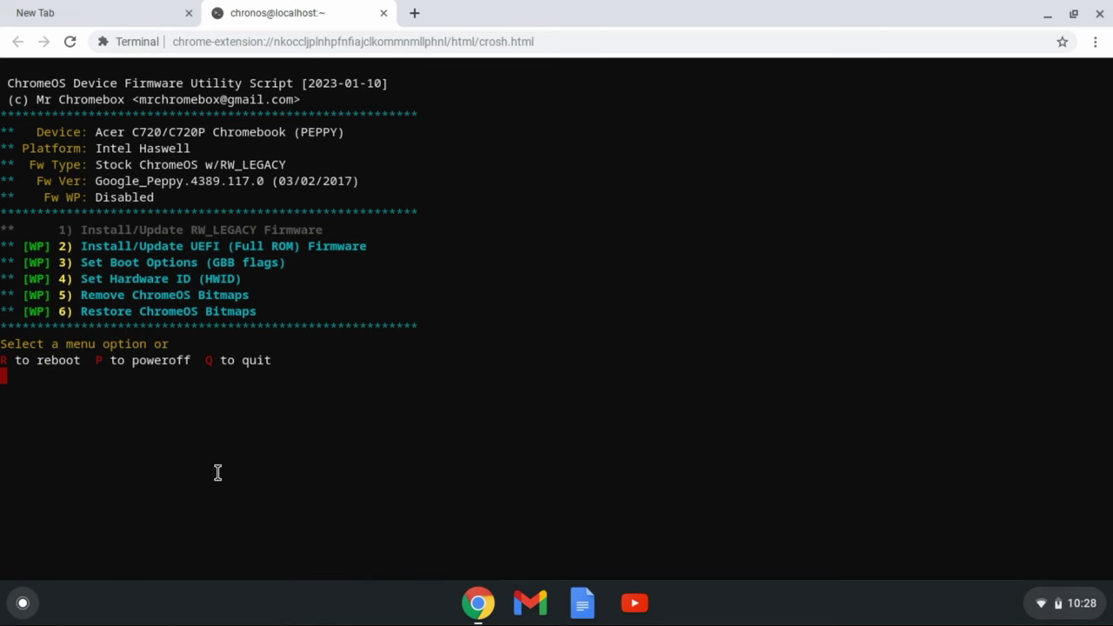
- Flash the UEFI (Full ROM) firmware with option 2, accepting both warnings and declining the stock firmware backup, and return to the main menu
key(Return)
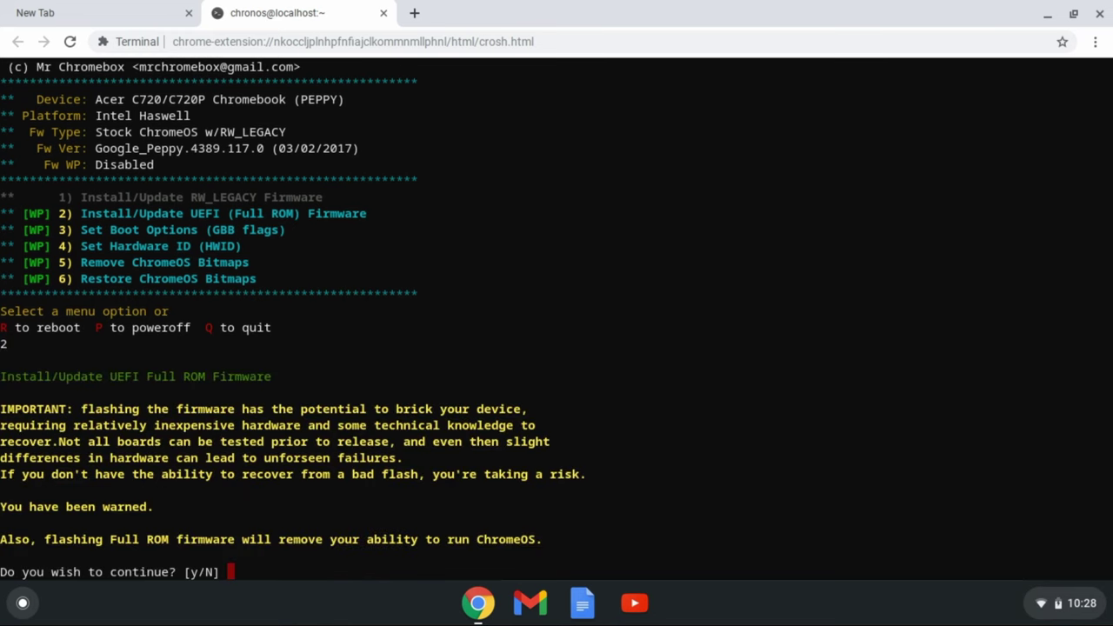
text(y)
key(Return)
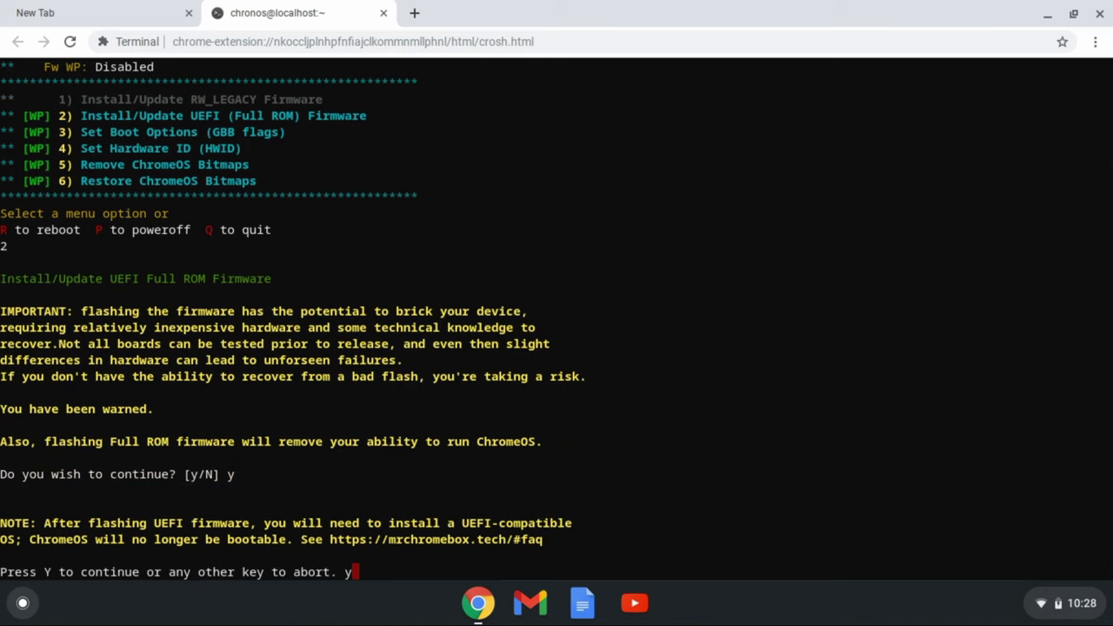
key(Return)
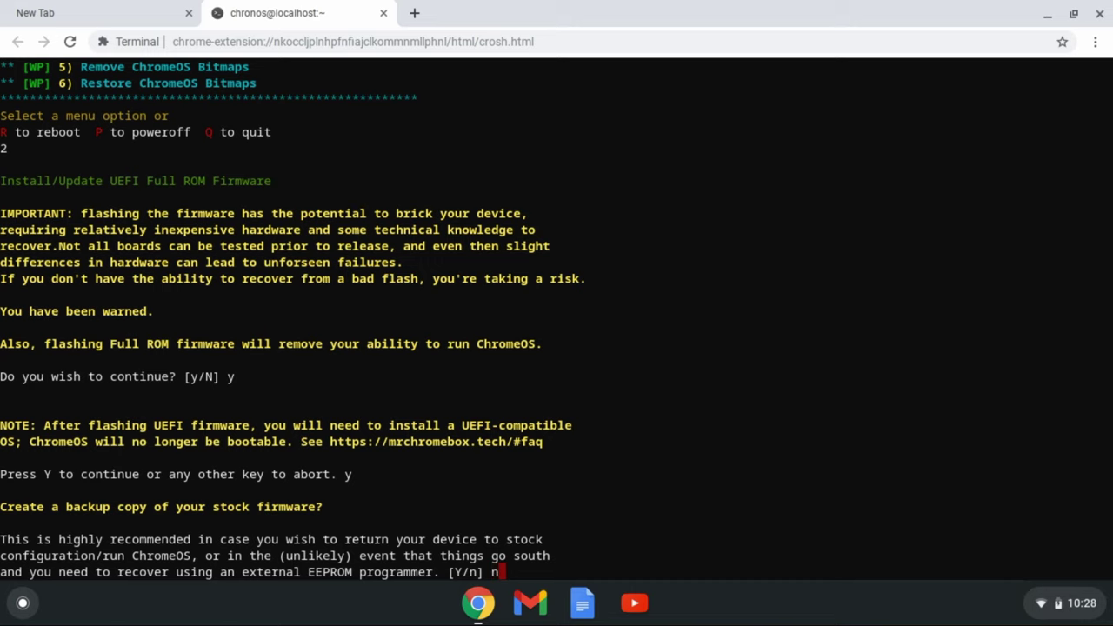
key(Return)
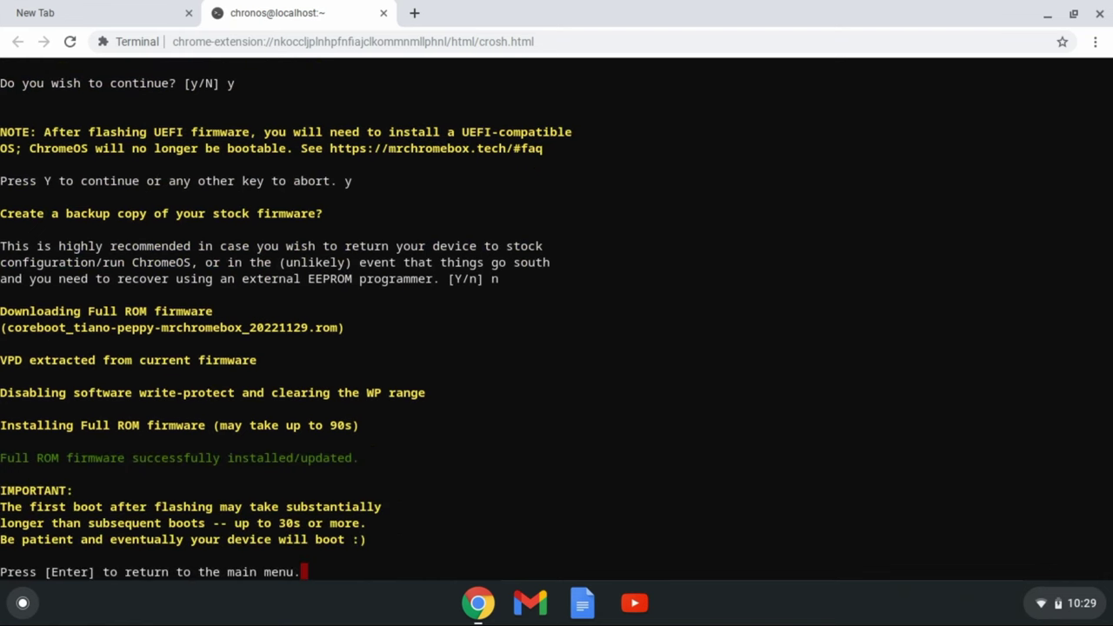
key(Return)
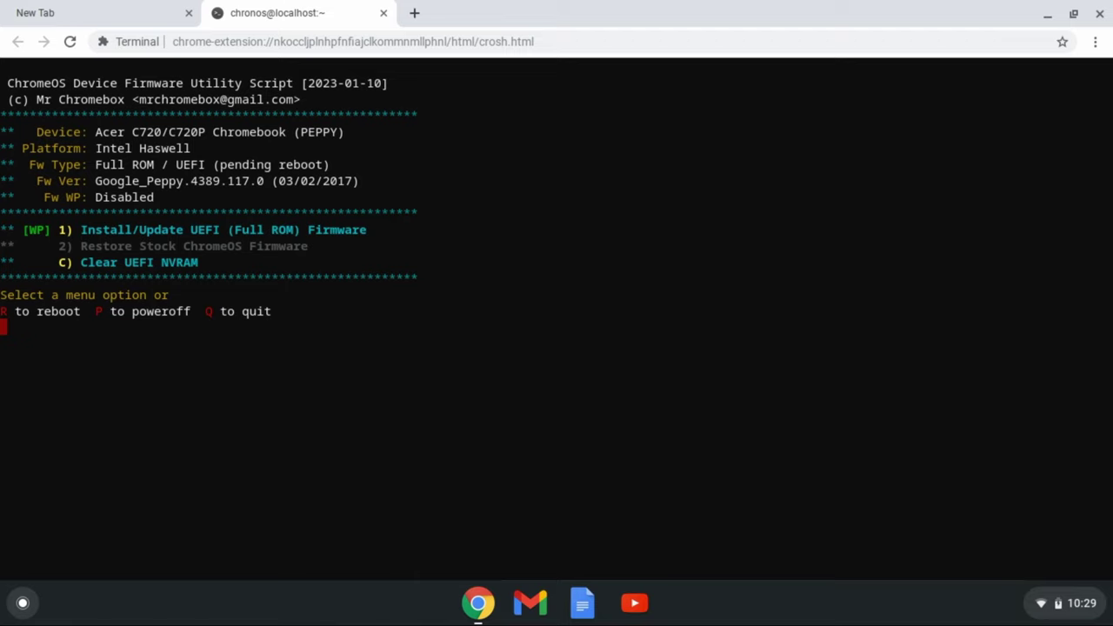
- Restart the Chromebook and boot it from the SanDisk Cruzer Glide USB drive
key(Return)
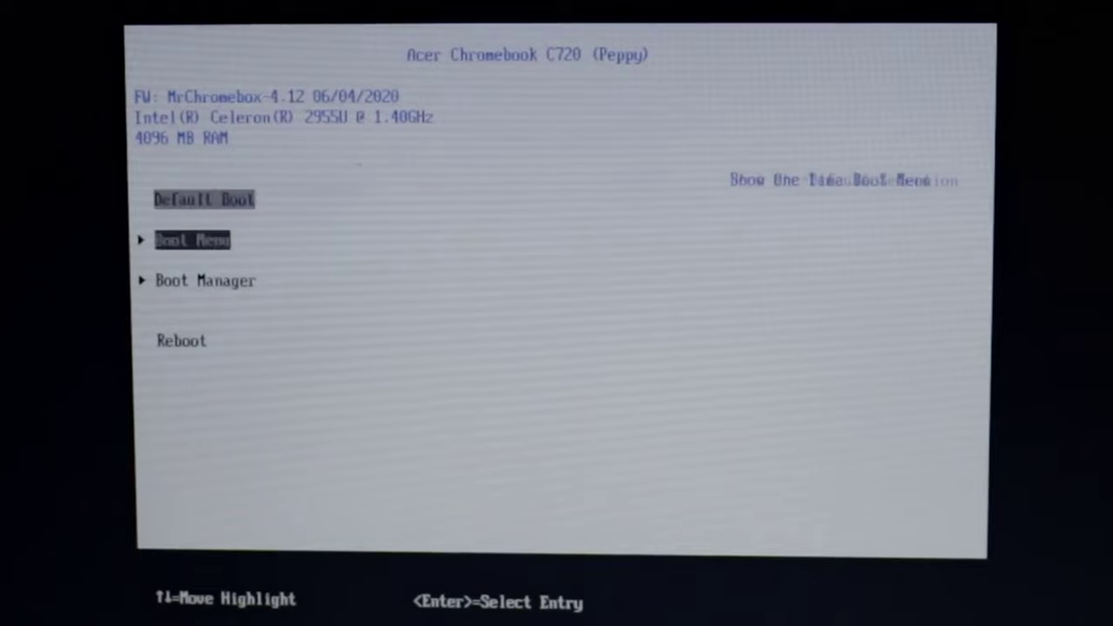
key(Return)
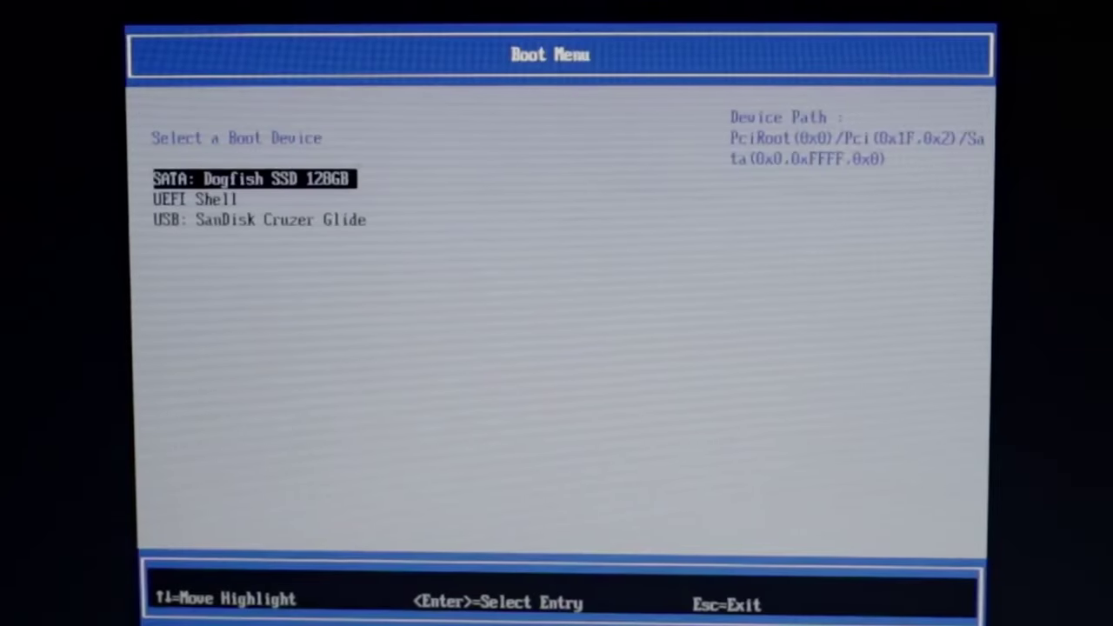
key(Down)
key(Down)
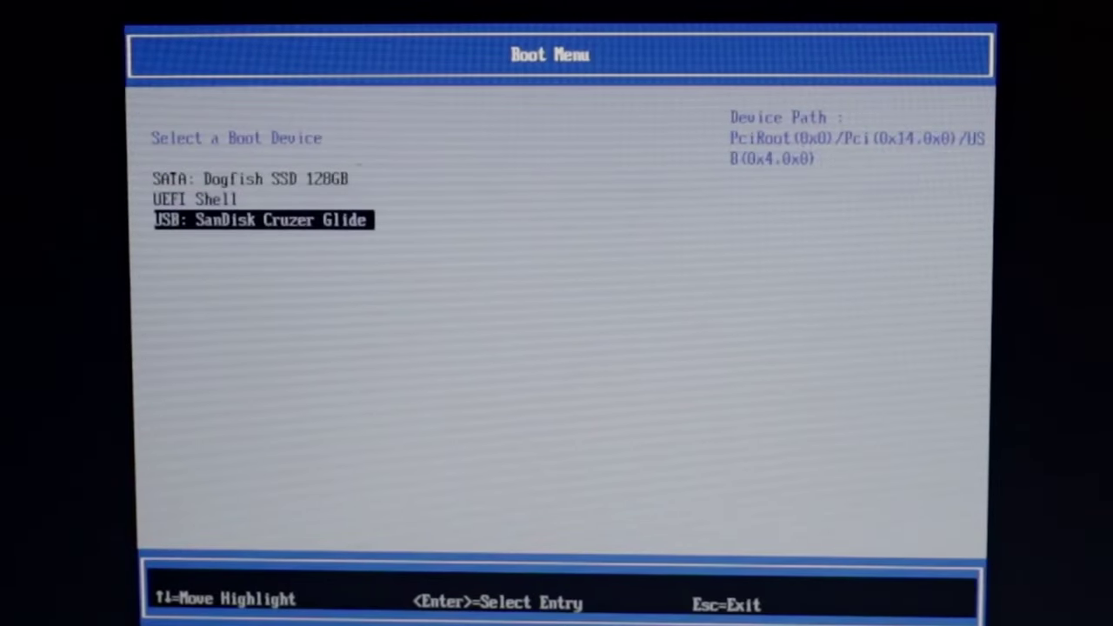
key(Return)
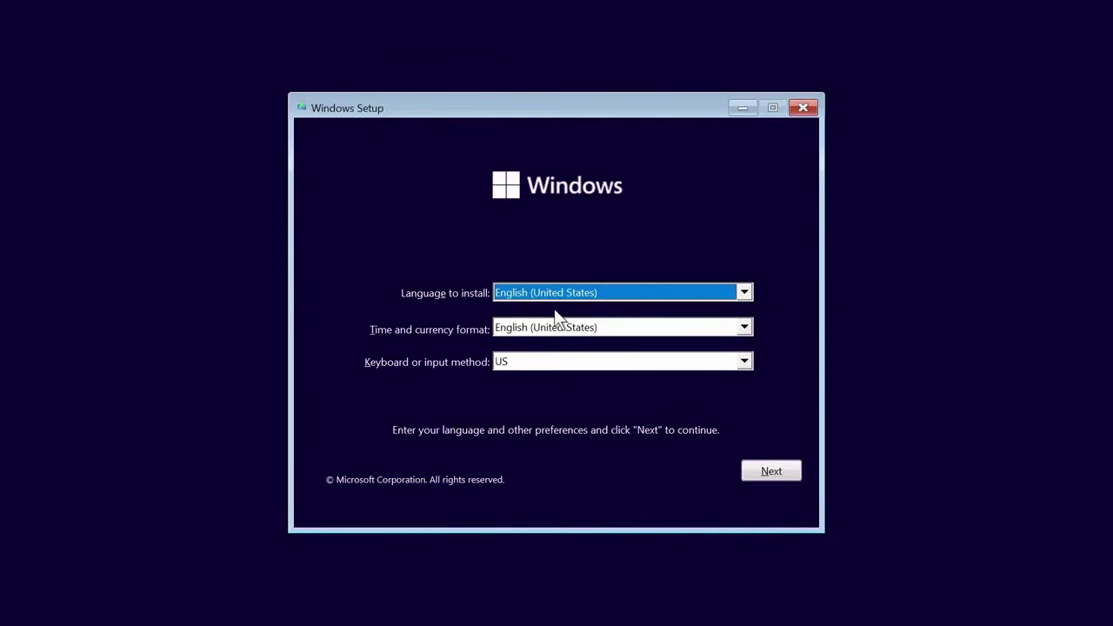
- Start the Windows installation with the default language settings and continue without a product key
click(768, 472)
click(556, 308)
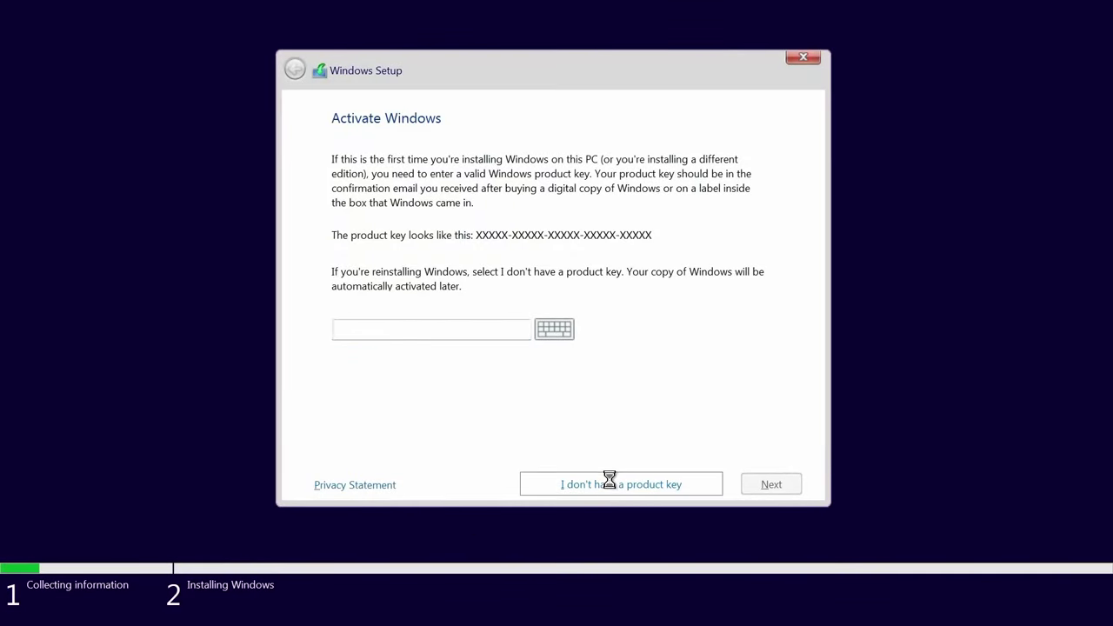
click(608, 483)
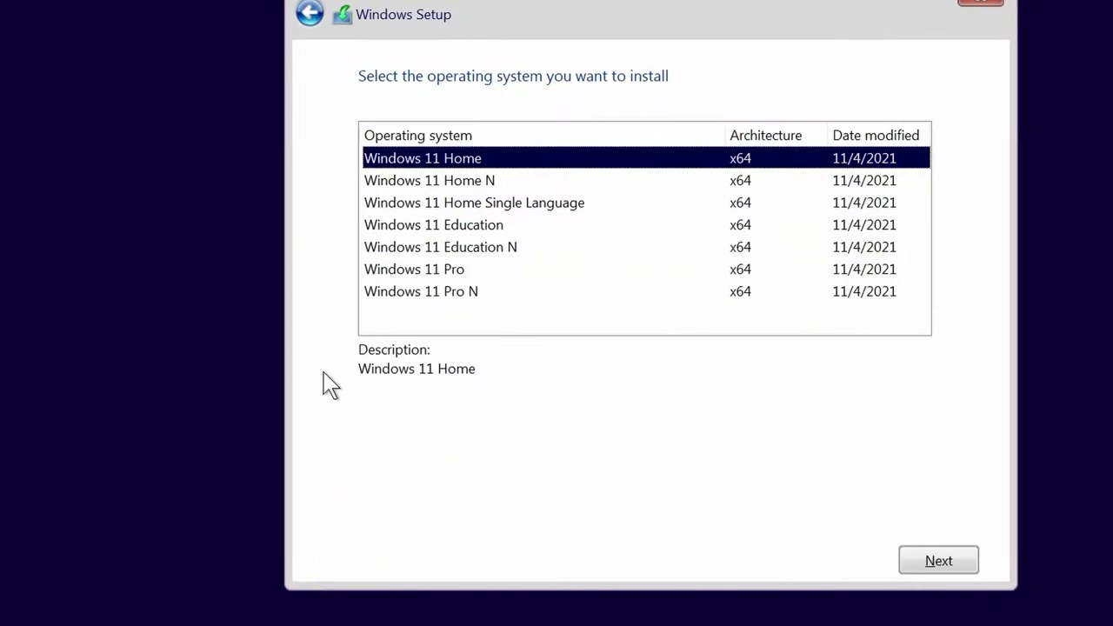
- Open a command prompt within Windows Setup and launch the Registry Editor with "regedit"
key(shift+F10)
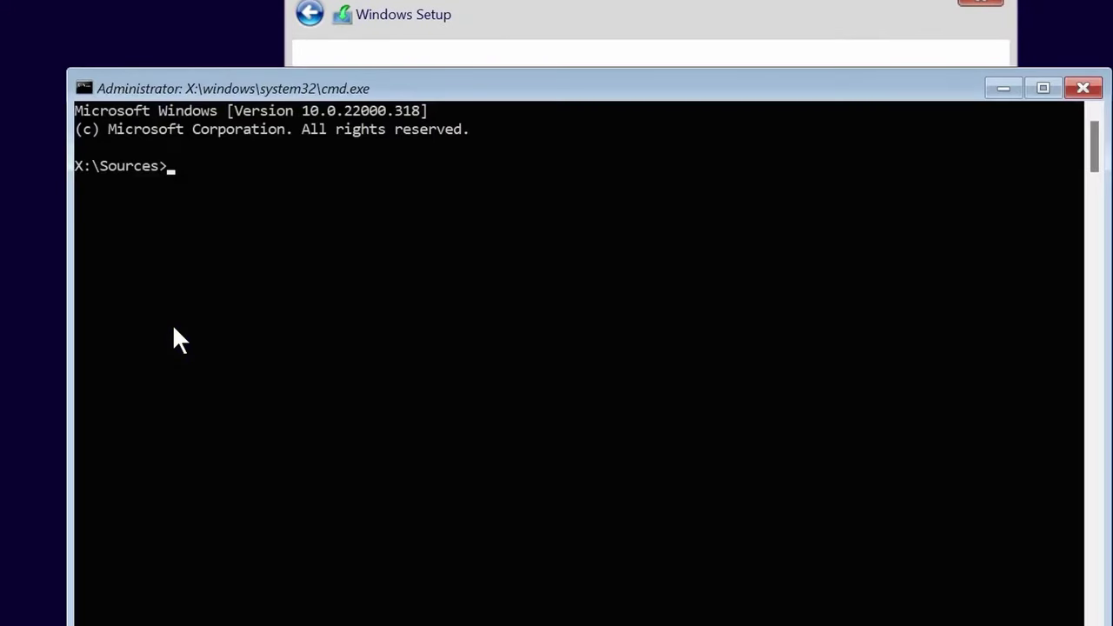
text(regedit)
key(Return)
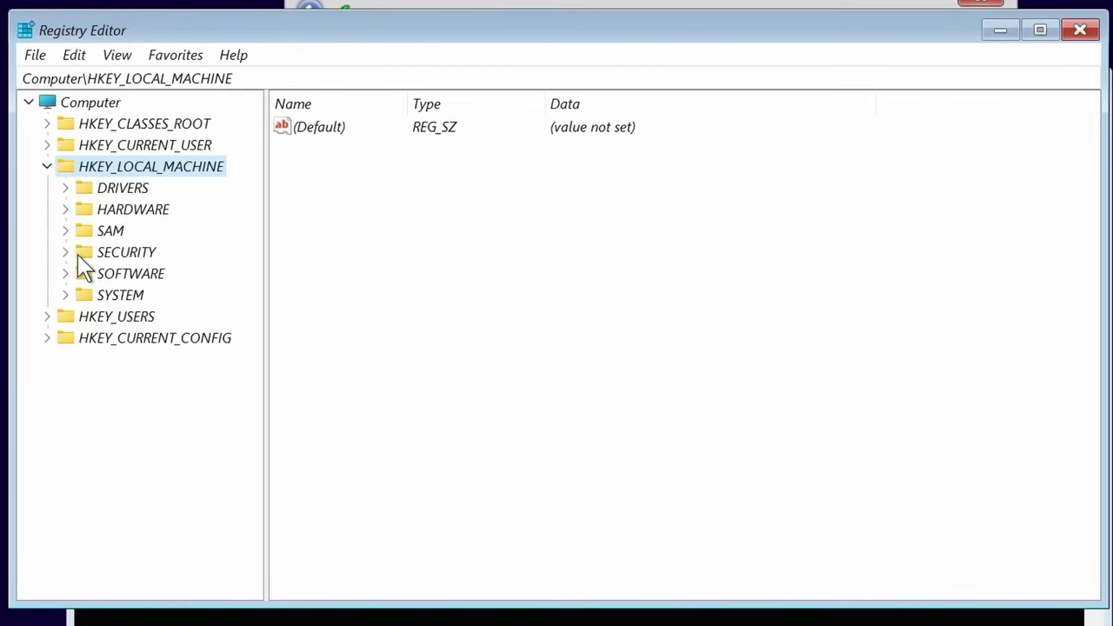
- Create a registry key named LabConfig under HKEY_LOCAL_MACHINE\SYSTEM\Setup
click(96, 297)
click(65, 296)
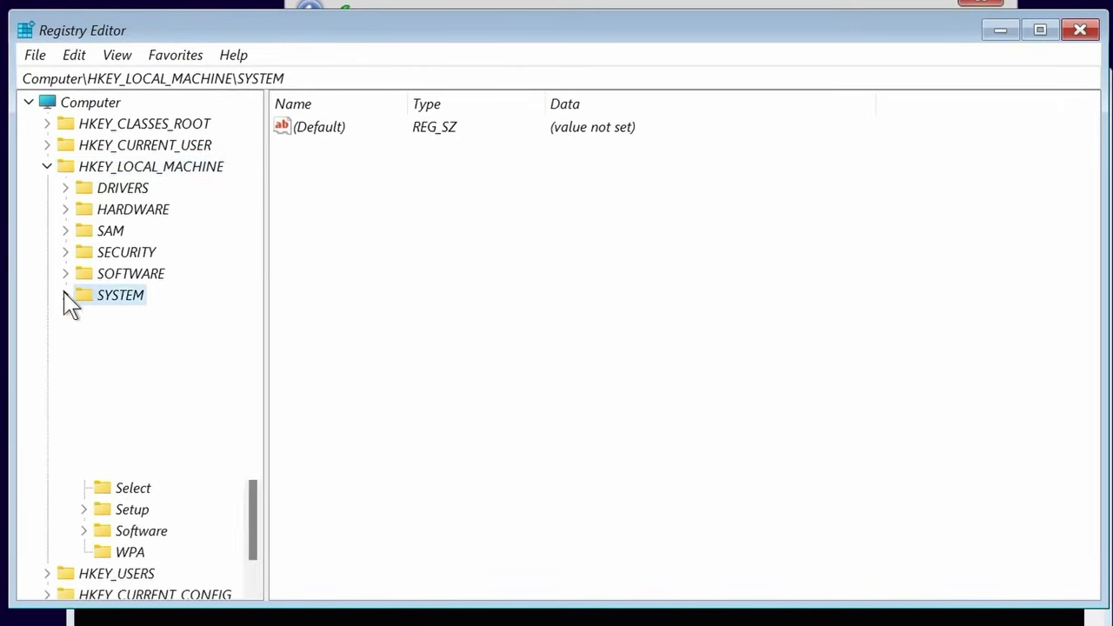
click(135, 489)
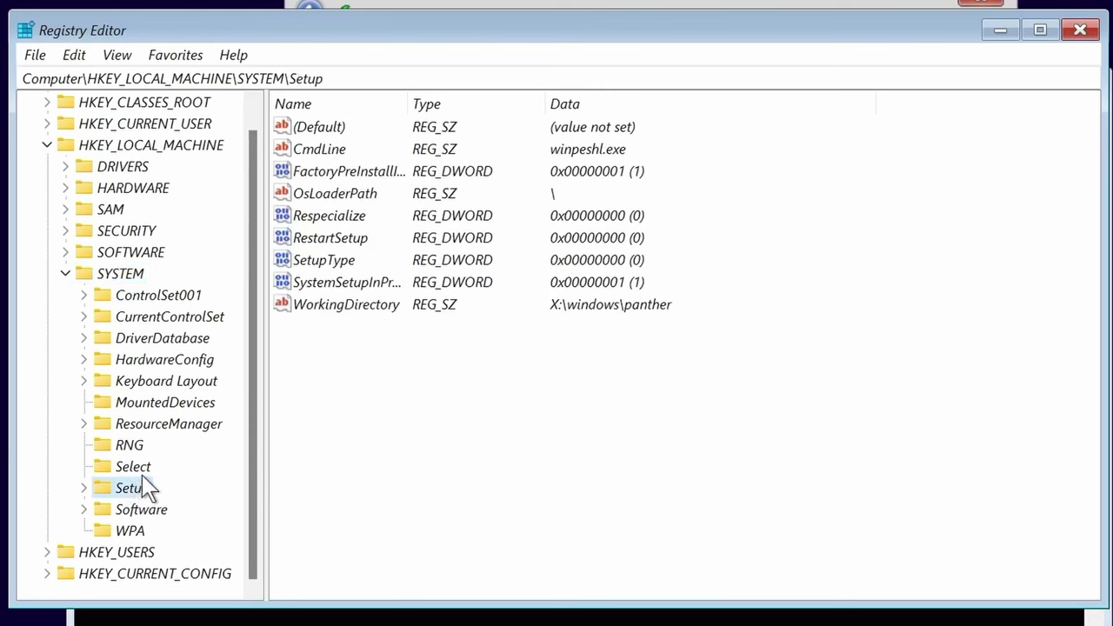
right_click(383, 374)
mouse_move(441, 397)
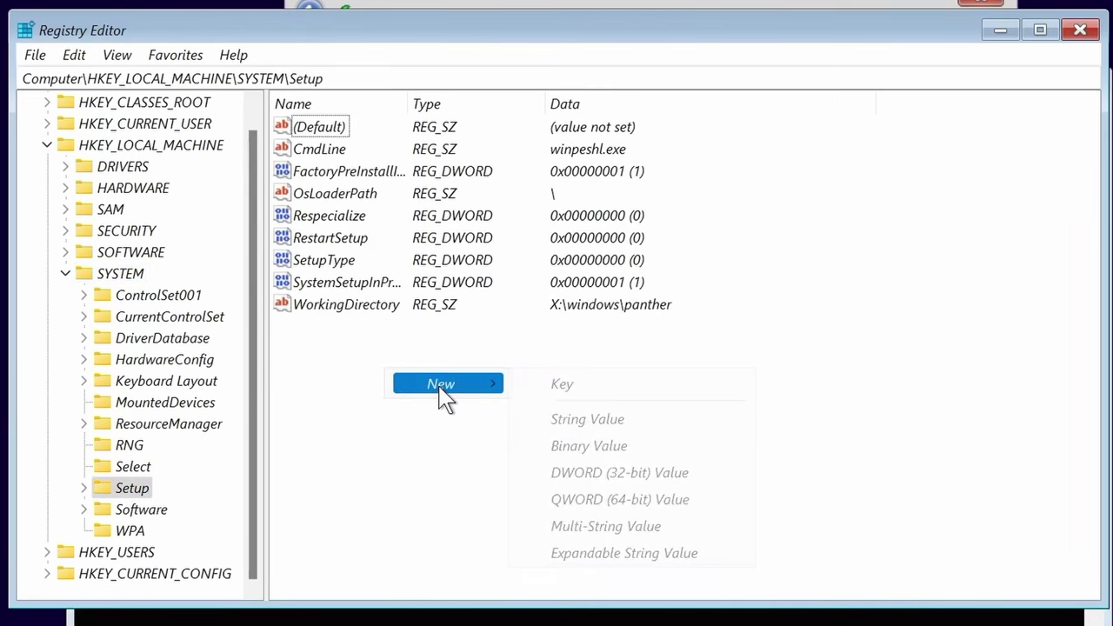
click(524, 385)
text(LabC)
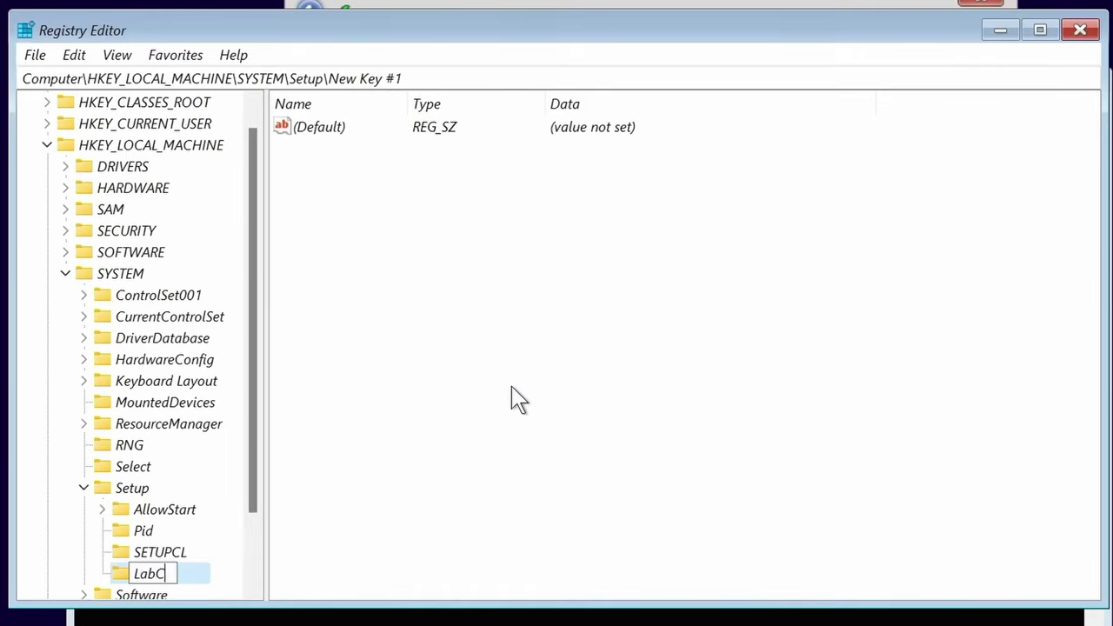
text(onfig)
key(Return)
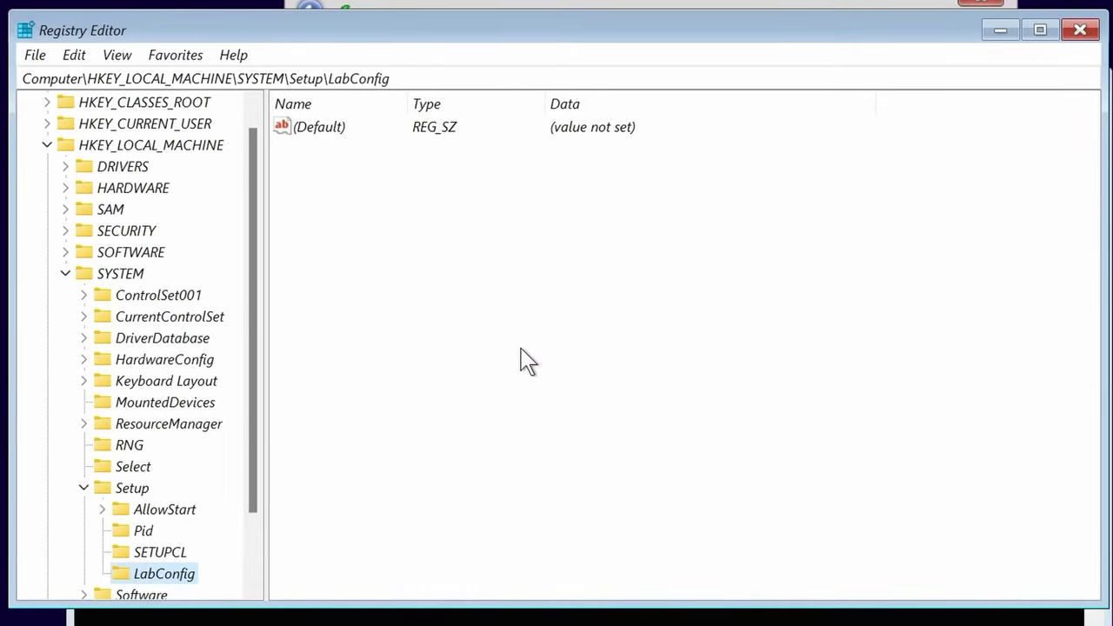
- Add a DWORD (32-bit) value named BypassCPUCheck to the LabConfig key and set its data to 1
right_click(521, 351)
mouse_move(611, 373)
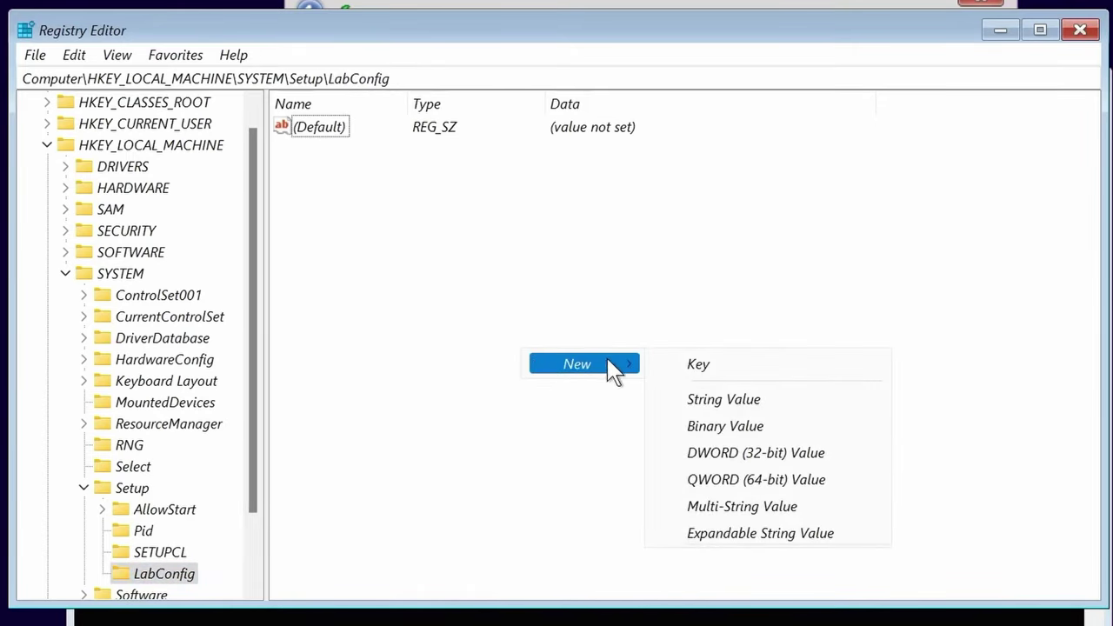
click(689, 450)
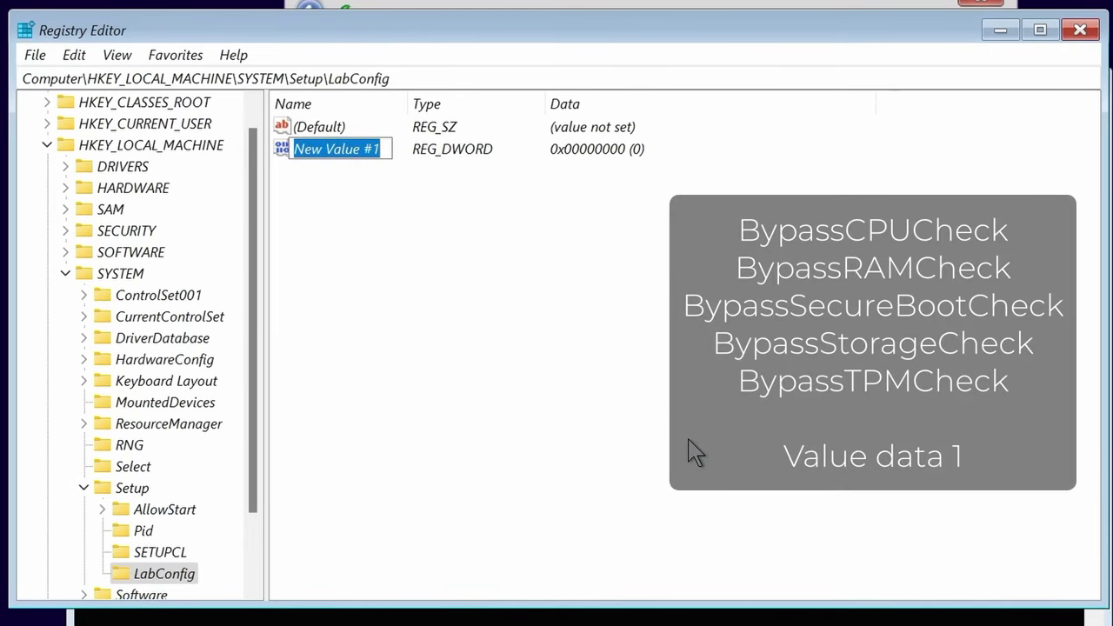
text(Bypa)
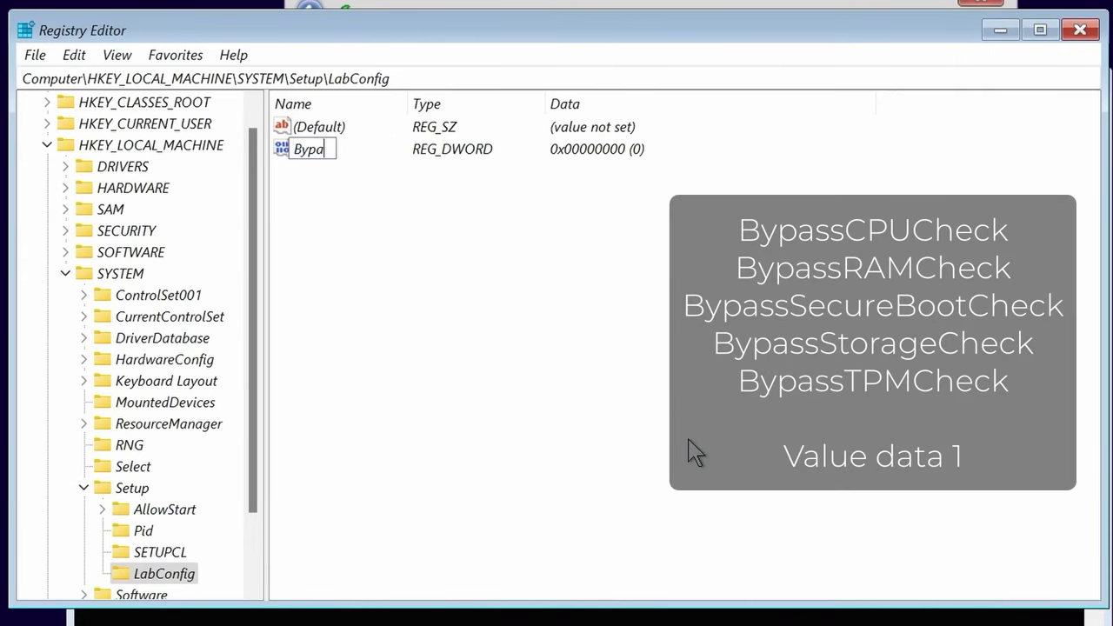
text(ssCPUCheck)
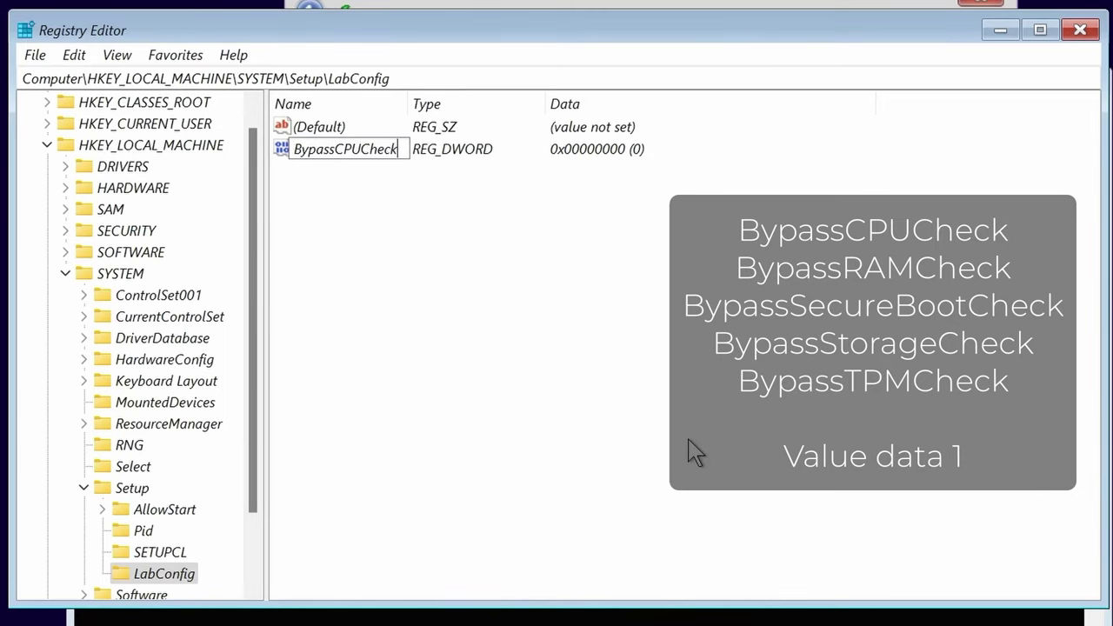
key(Return)
click(589, 148)
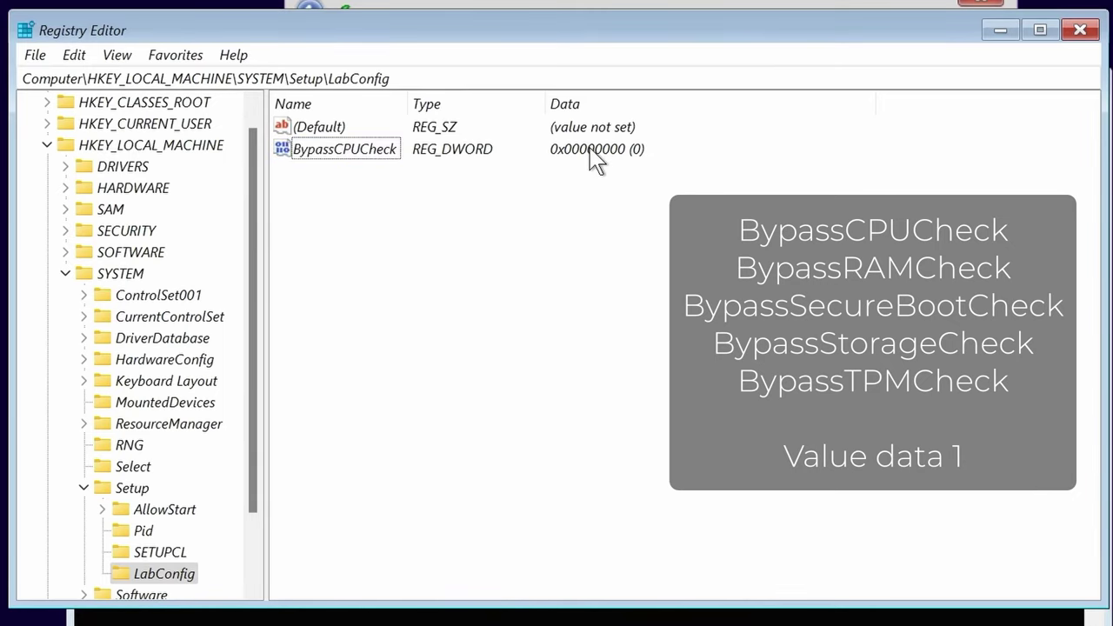
double_click(416, 148)
text(1)
click(291, 311)
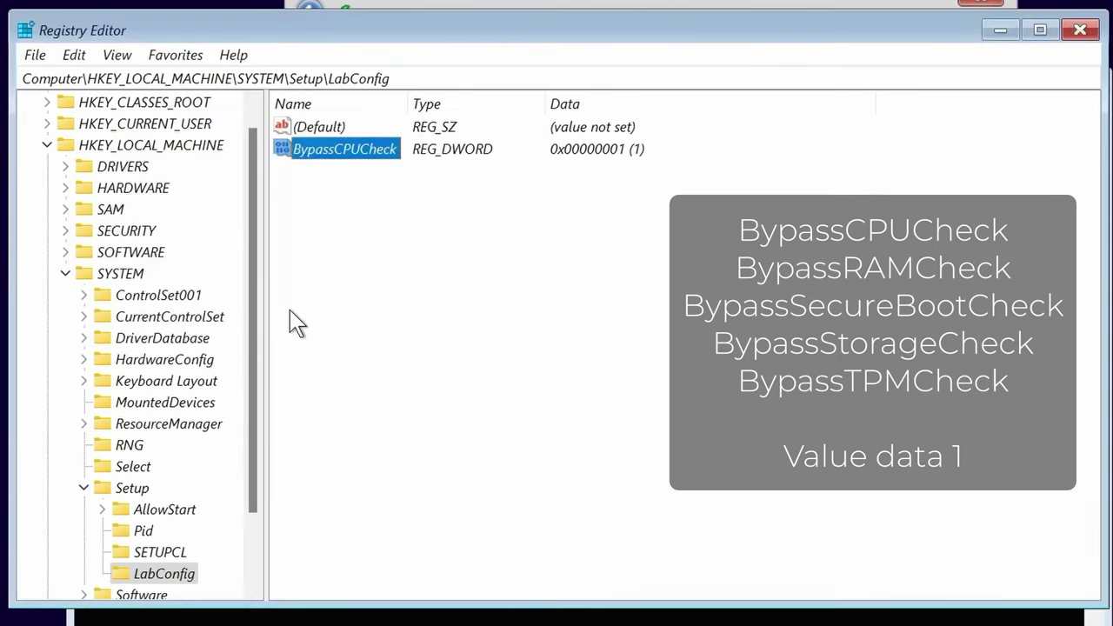
- Add BypassRAMCheck, BypassSecureBootCheck, BypassStorageCheck and BypassTPMCheck DWORD values with data 1 to LabConfig, and close the Registry Editor and command prompt
right_click(400, 222)
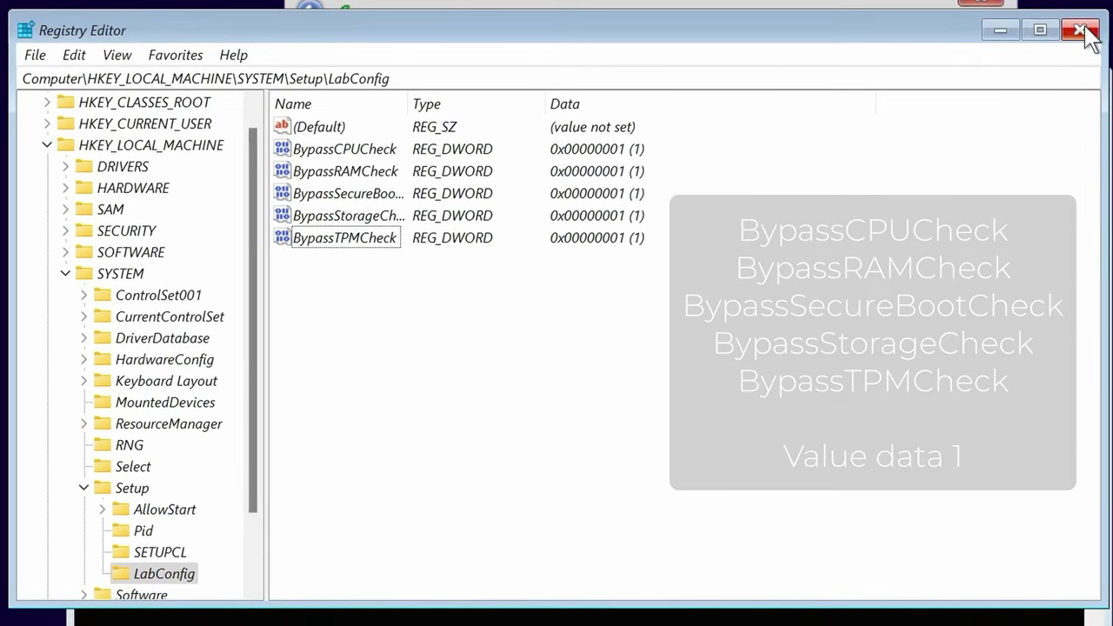
click(1082, 30)
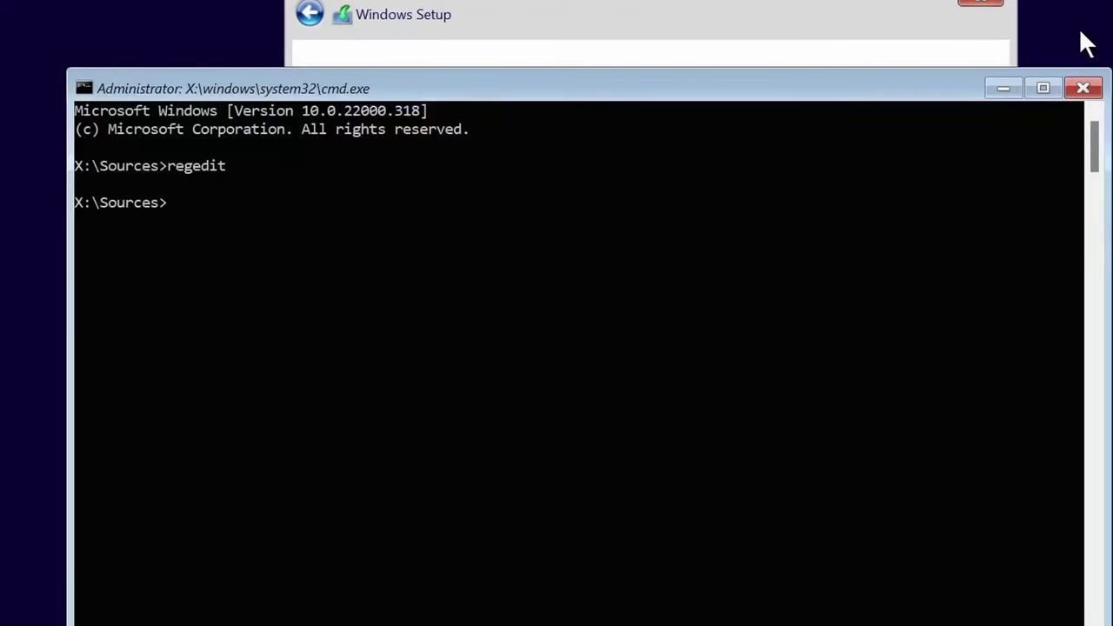
click(1083, 88)
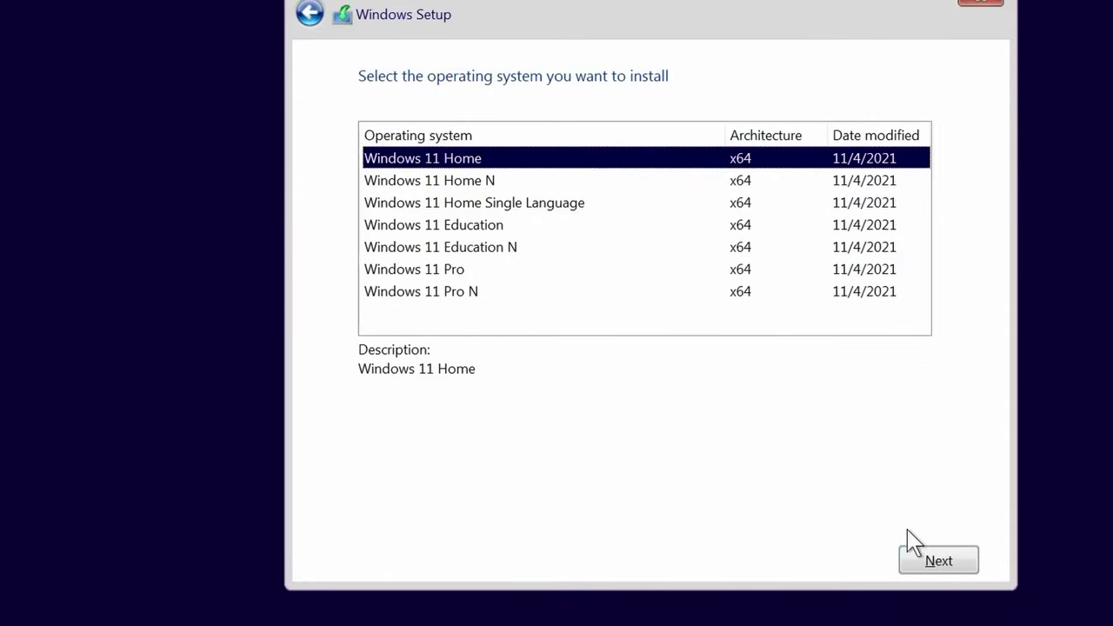
- Choose Windows 11 Home as the operating system and the Custom (advanced) installation type
click(929, 559)
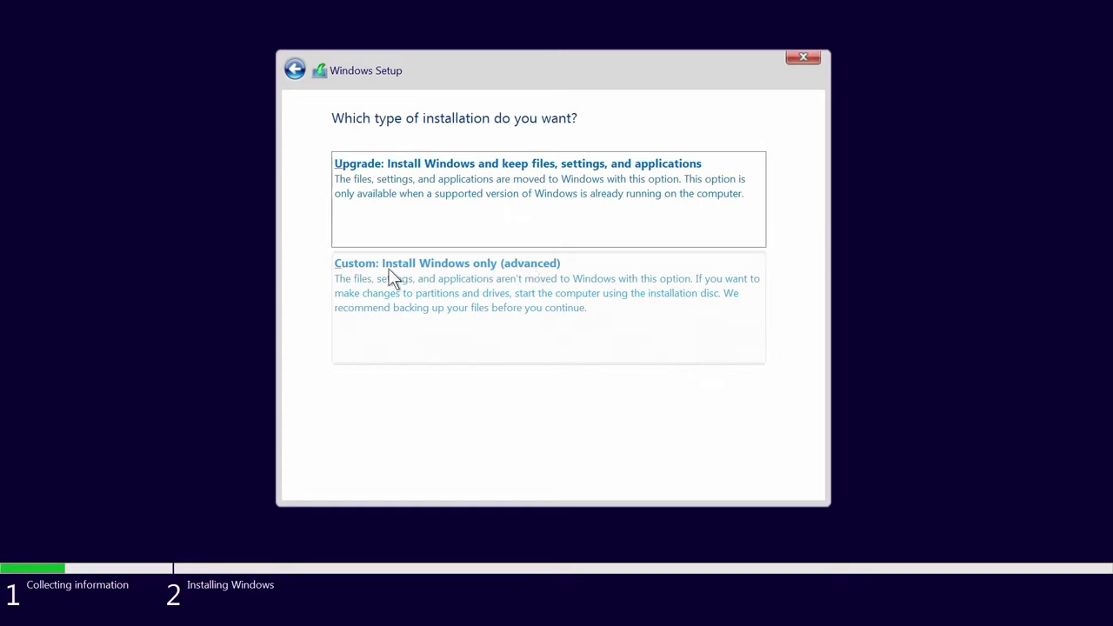
click(390, 287)
- Delete all existing partitions on Drive 0 and start installing Windows on the unallocated space
click(434, 202)
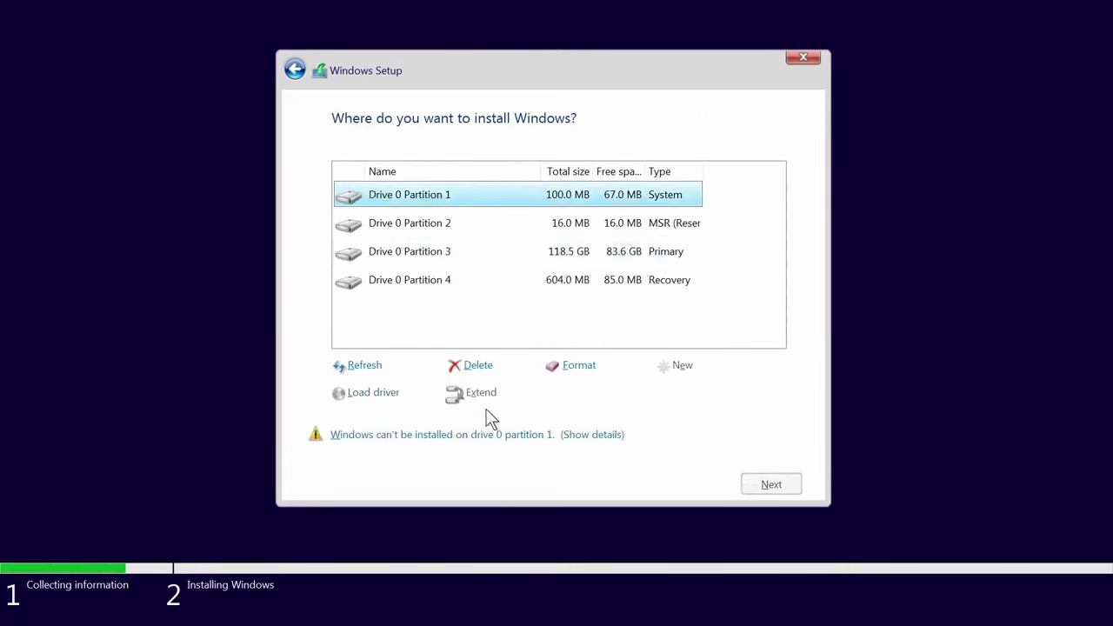
click(475, 365)
click(658, 390)
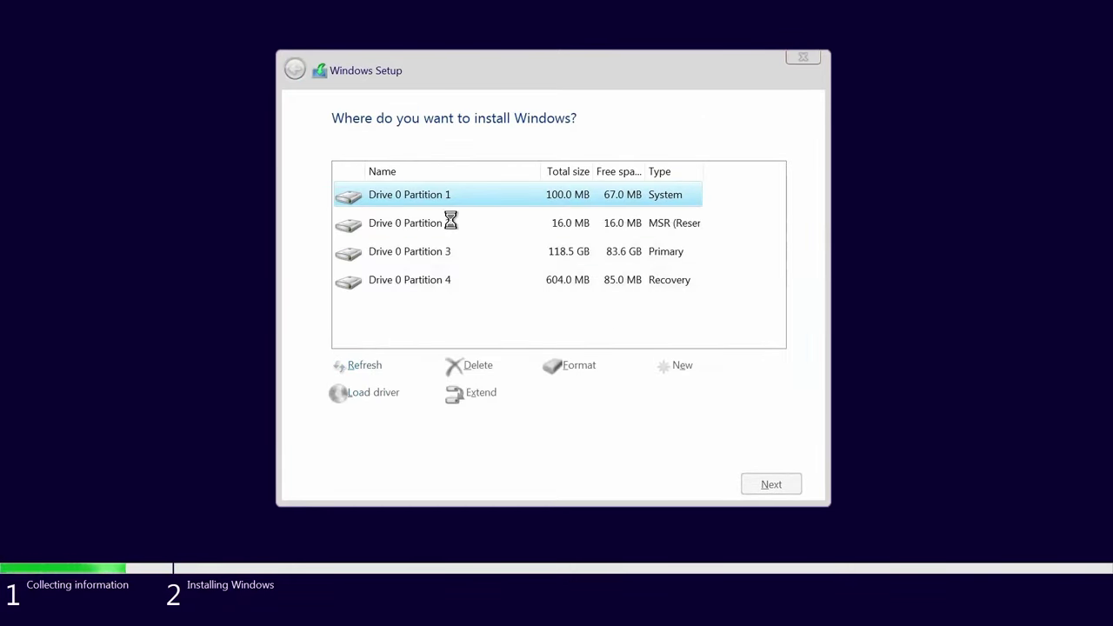
click(450, 224)
click(475, 365)
click(648, 391)
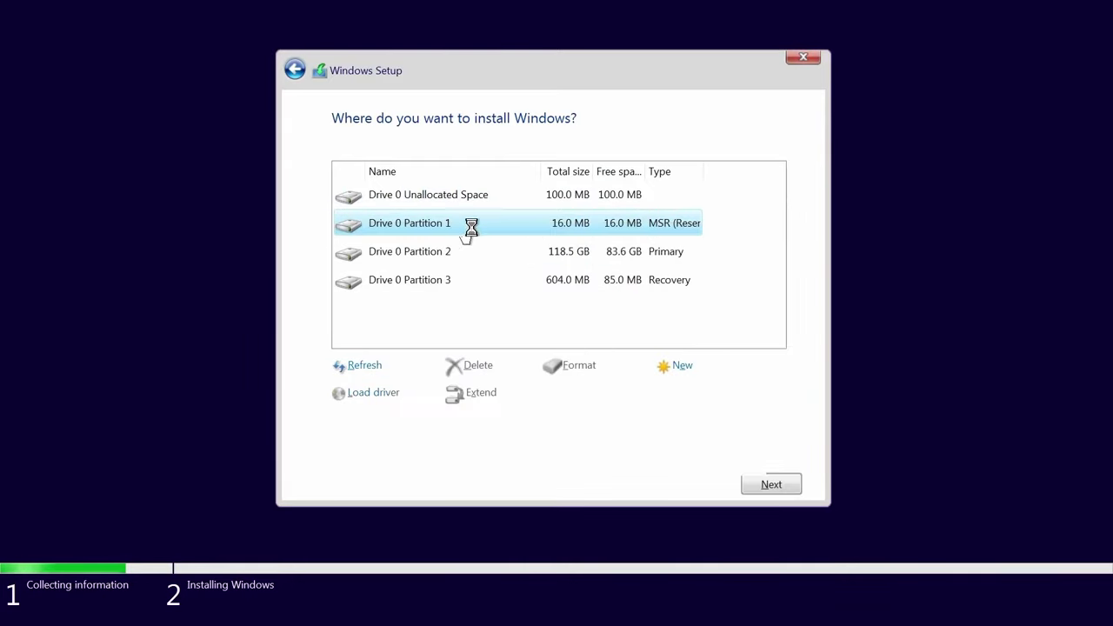
click(475, 366)
click(661, 392)
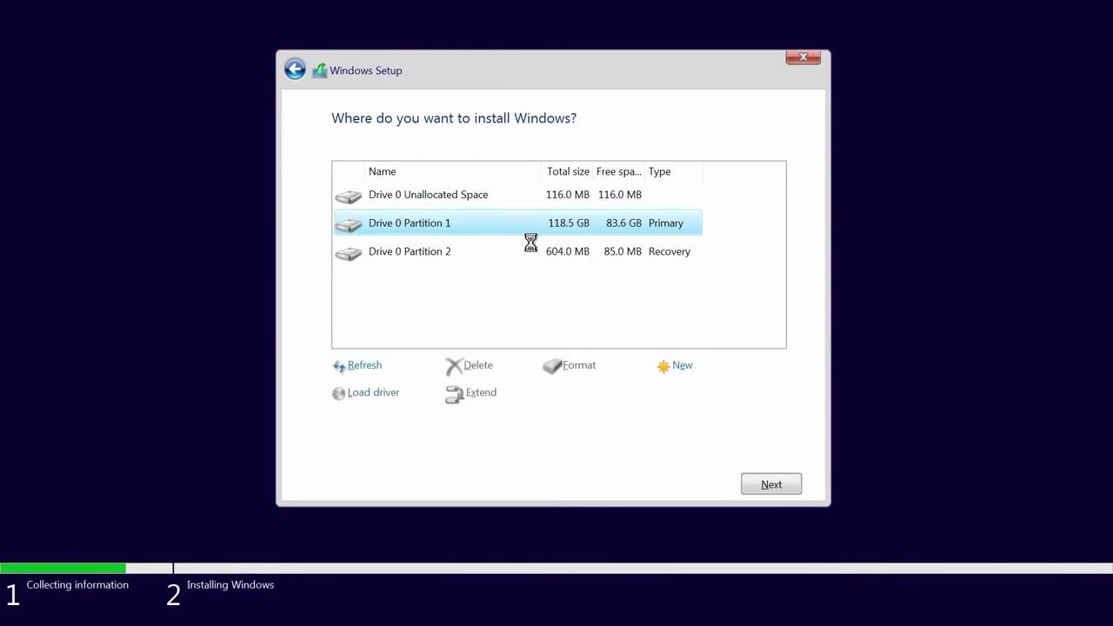
click(474, 228)
click(469, 366)
click(671, 393)
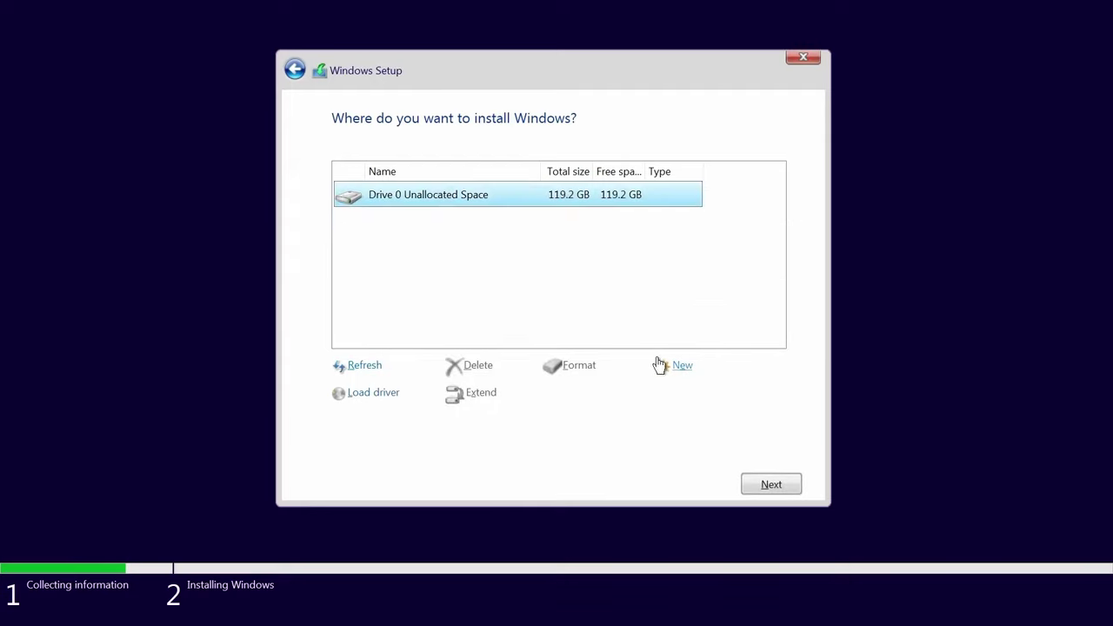
click(757, 485)
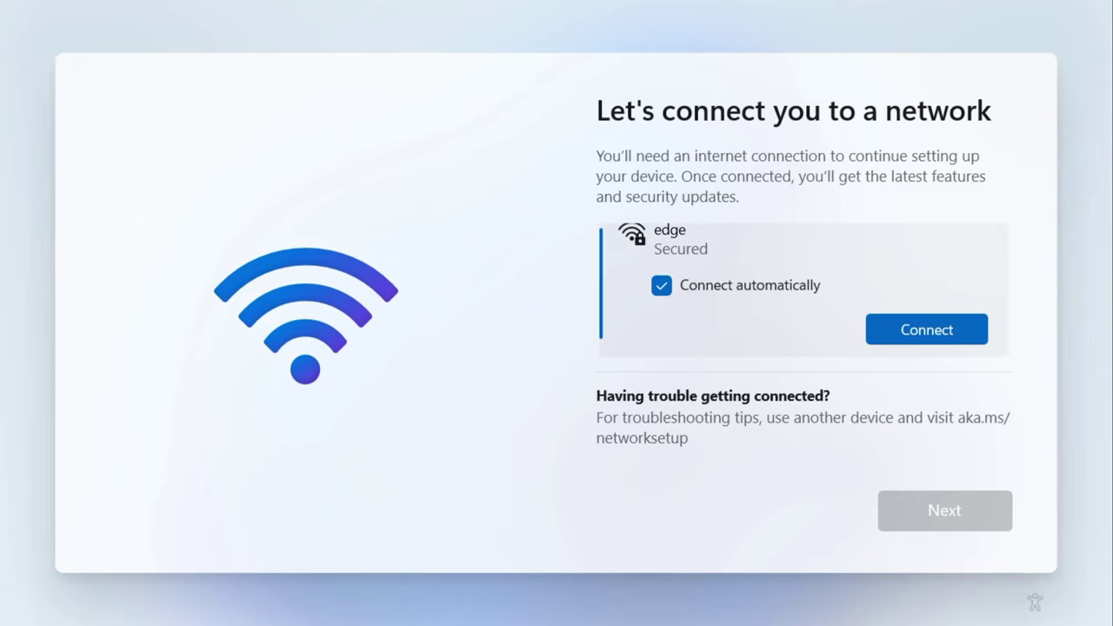
- Open a command prompt from the network connection screen of the Windows first-run setup
key(shift+F10)
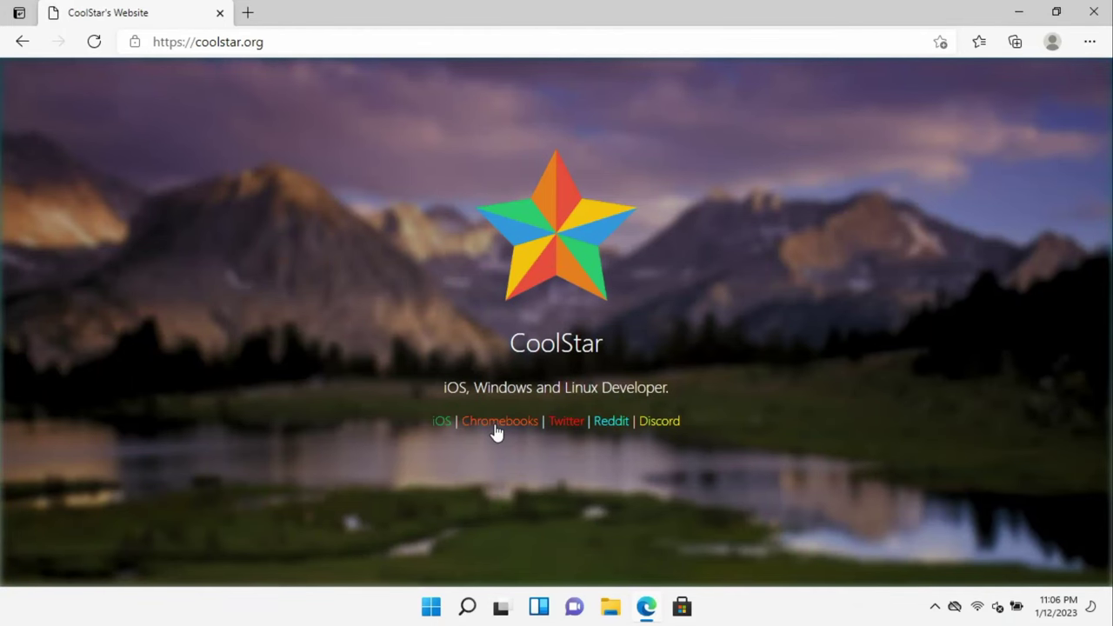
- Open CoolStar's Windows install helper for Chromebooks and load the guide for the model codename "peppy"
click(497, 426)
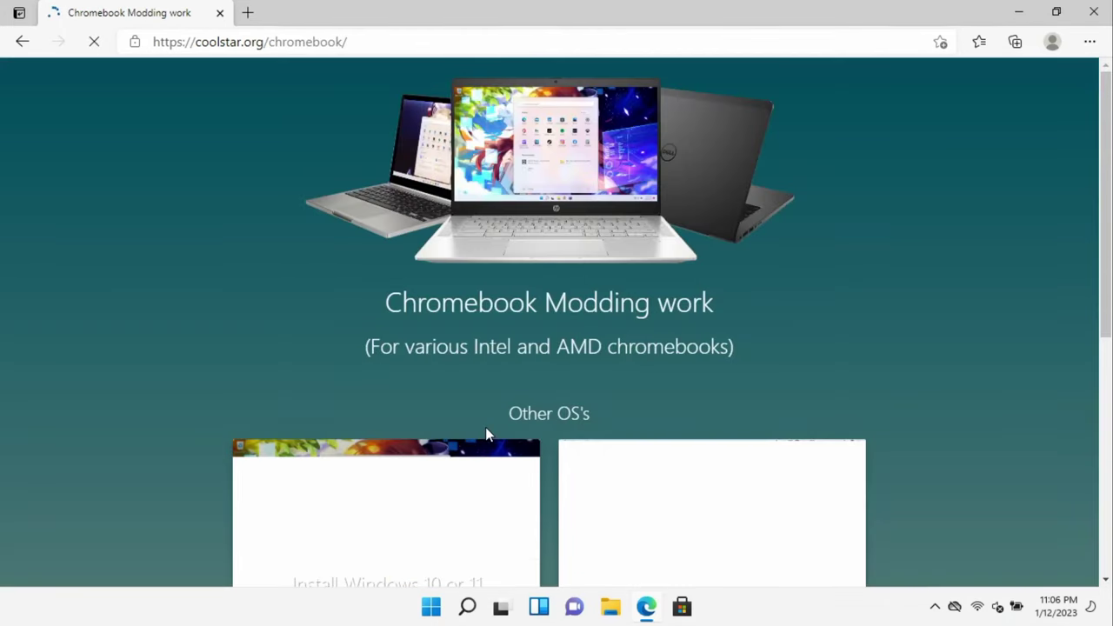
scroll(411, 344, down, 4)
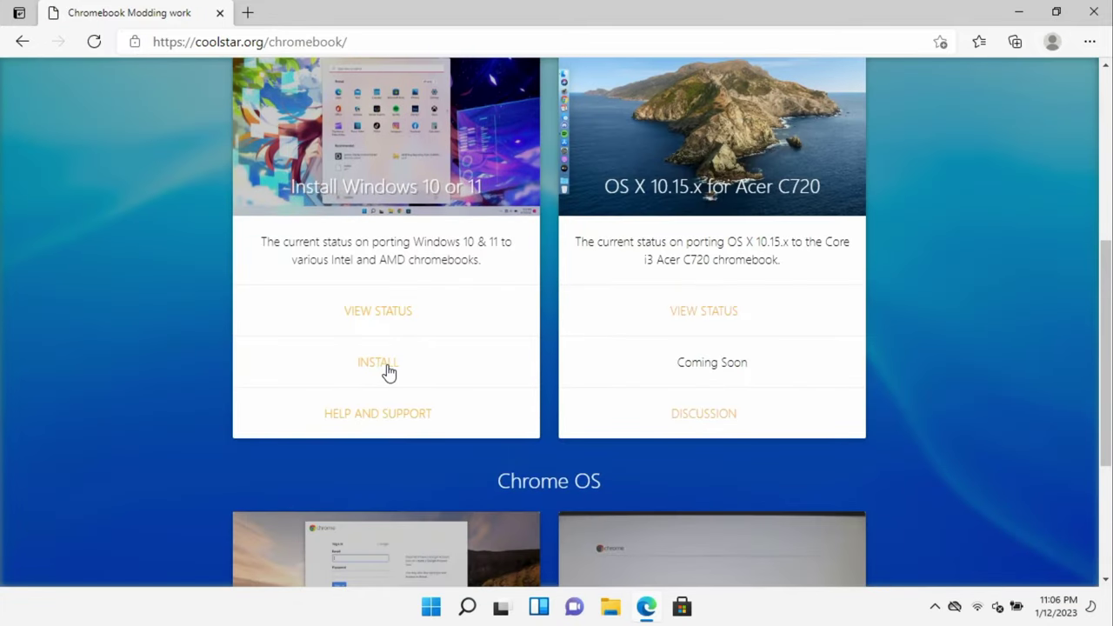
click(388, 372)
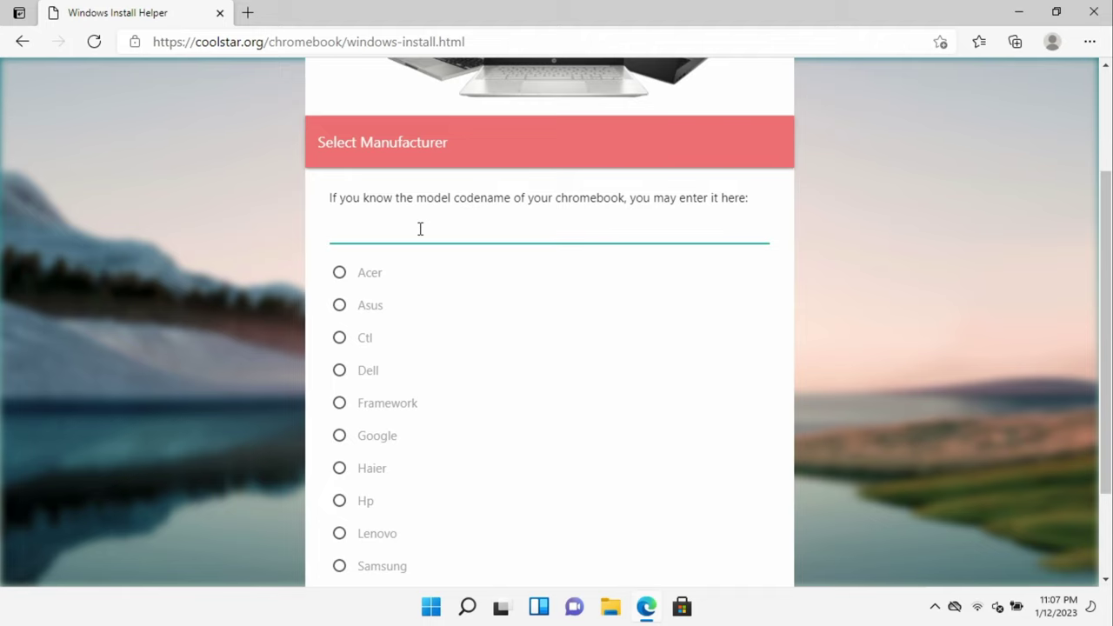
text(peppy)
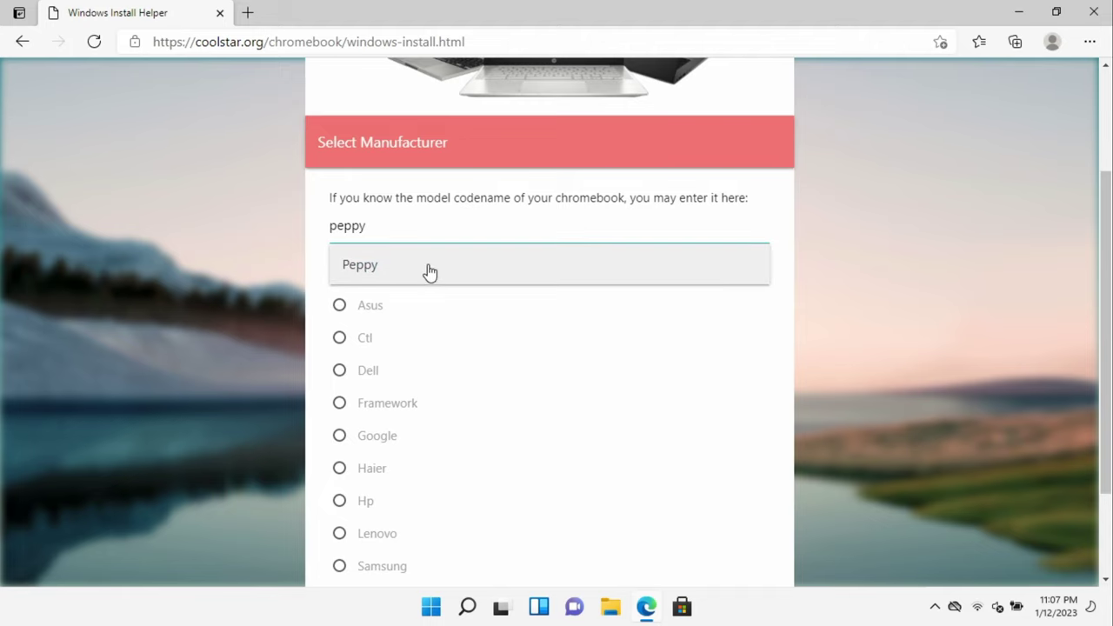
click(427, 269)
- Download the Visual C++ Redistributable from the guide and run VC_redist.x64.exe
scroll(365, 300, down, 1)
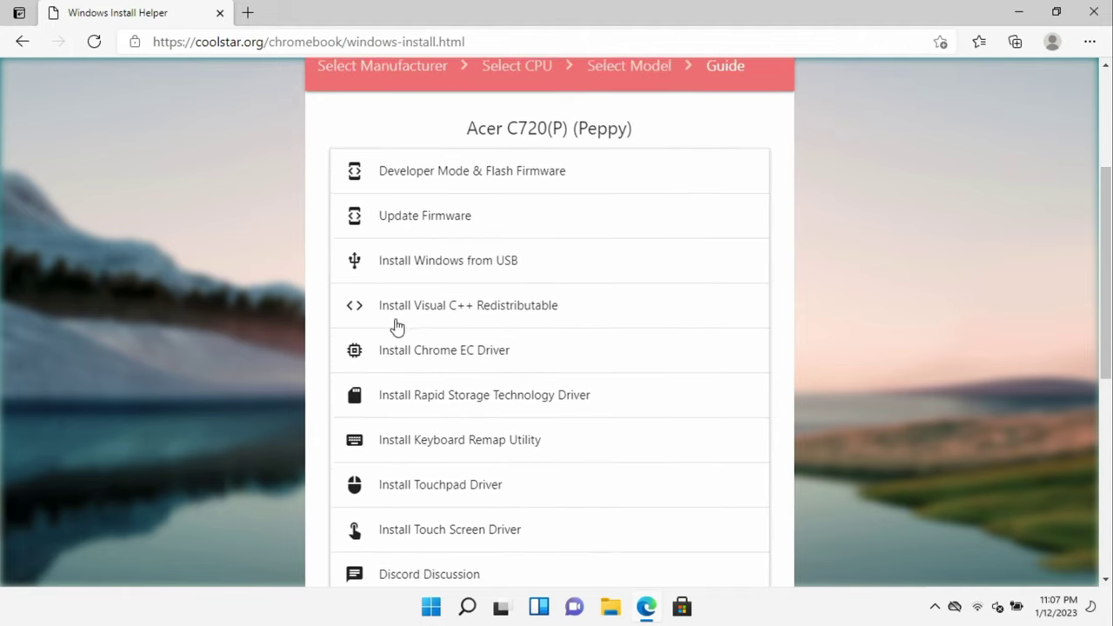
click(418, 311)
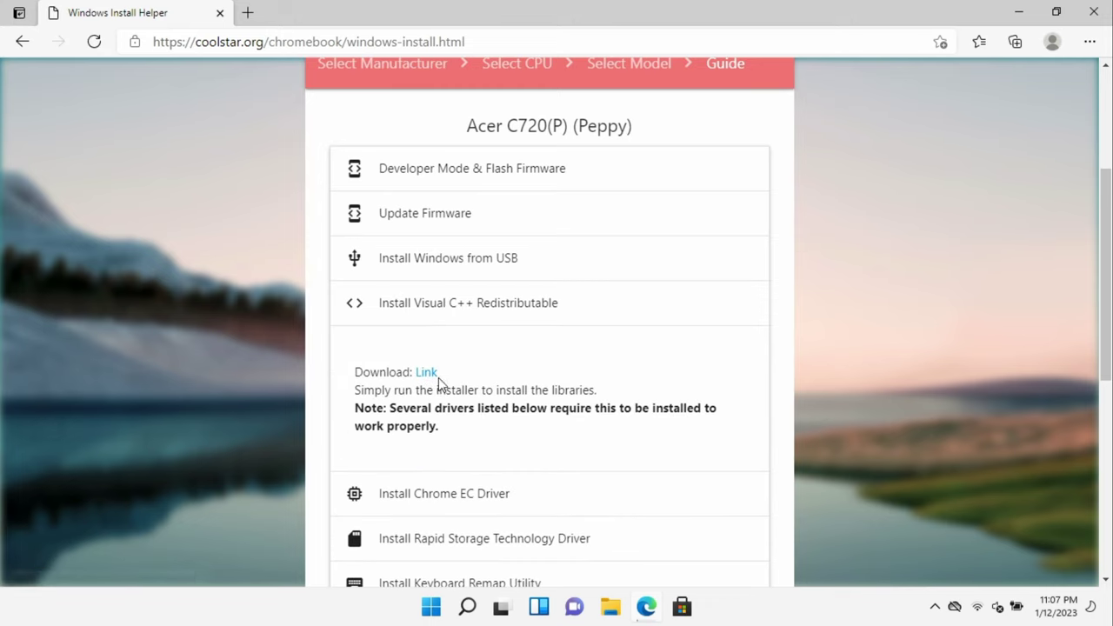
click(426, 372)
scroll(571, 281, down, 3)
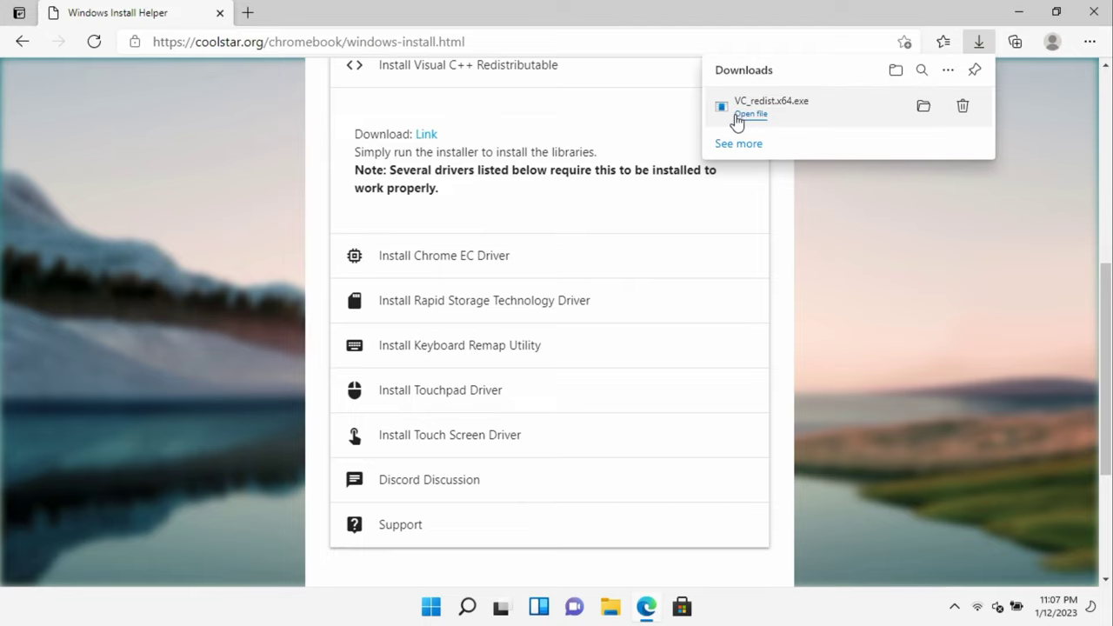
click(747, 113)
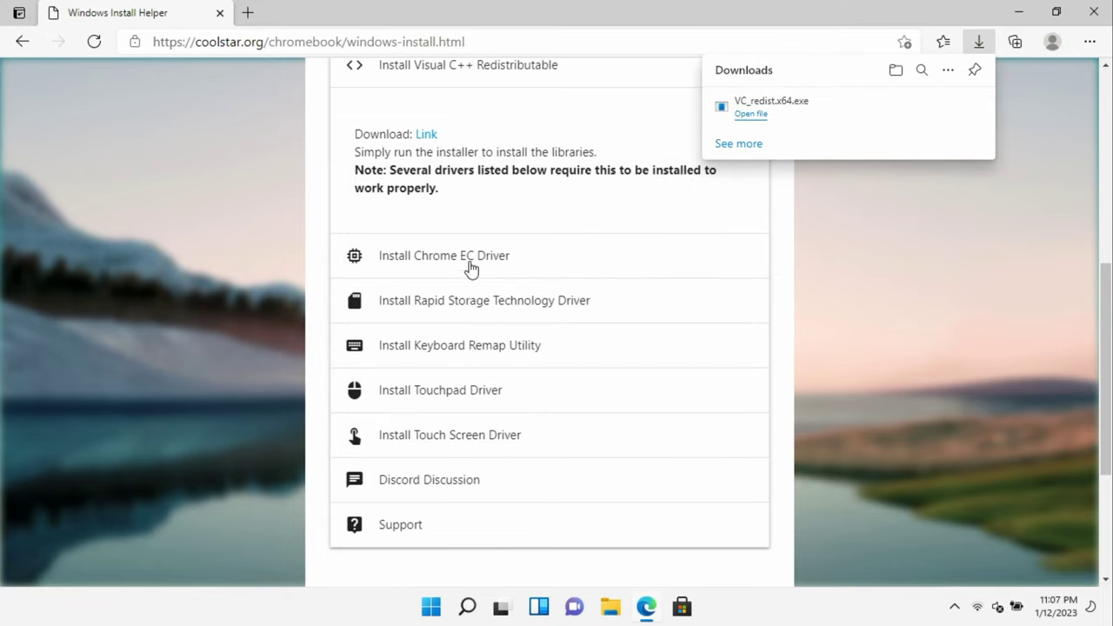
- Download the Chrome EC driver installer, crosec.1.0-installer.exe, from the guide and keep the blocked file
click(510, 269)
click(412, 194)
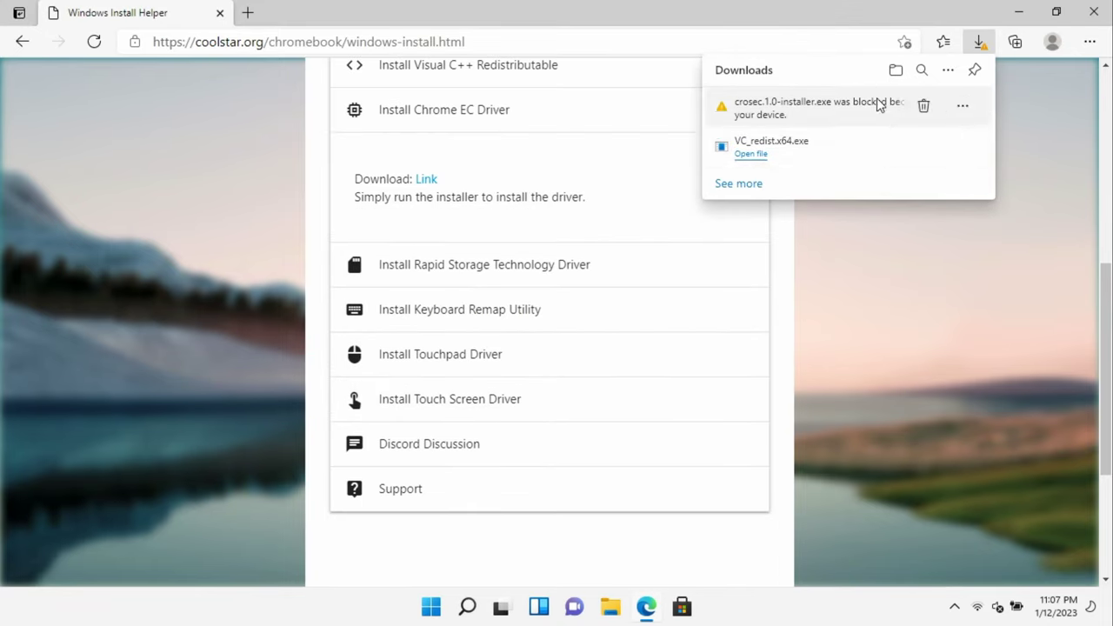
click(962, 104)
click(809, 324)
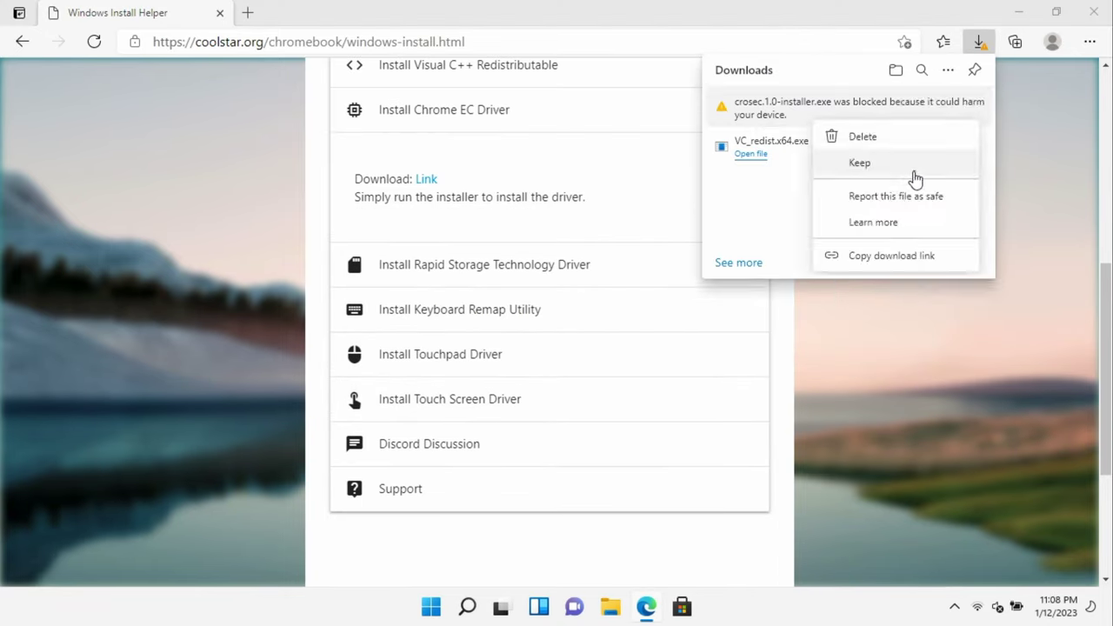
click(916, 170)
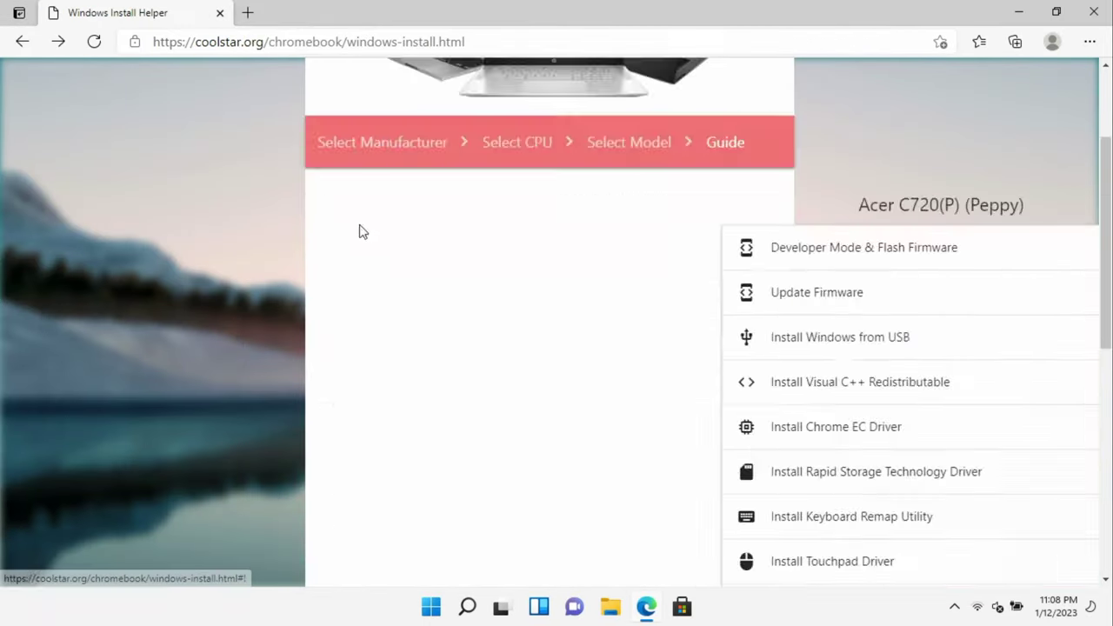
- Download the Keyboard Remap Utility installer, chromebookremap.1.0.4-installer.exe, from the guide and keep it despite the SmartScreen warning
scroll(392, 239, down, 3)
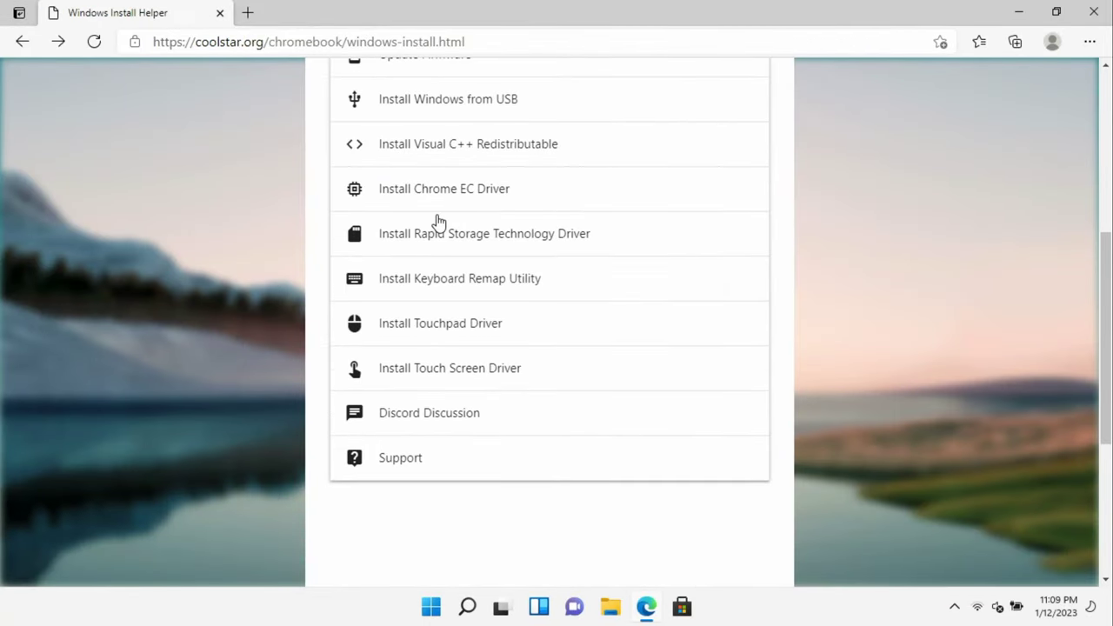
click(459, 278)
click(365, 286)
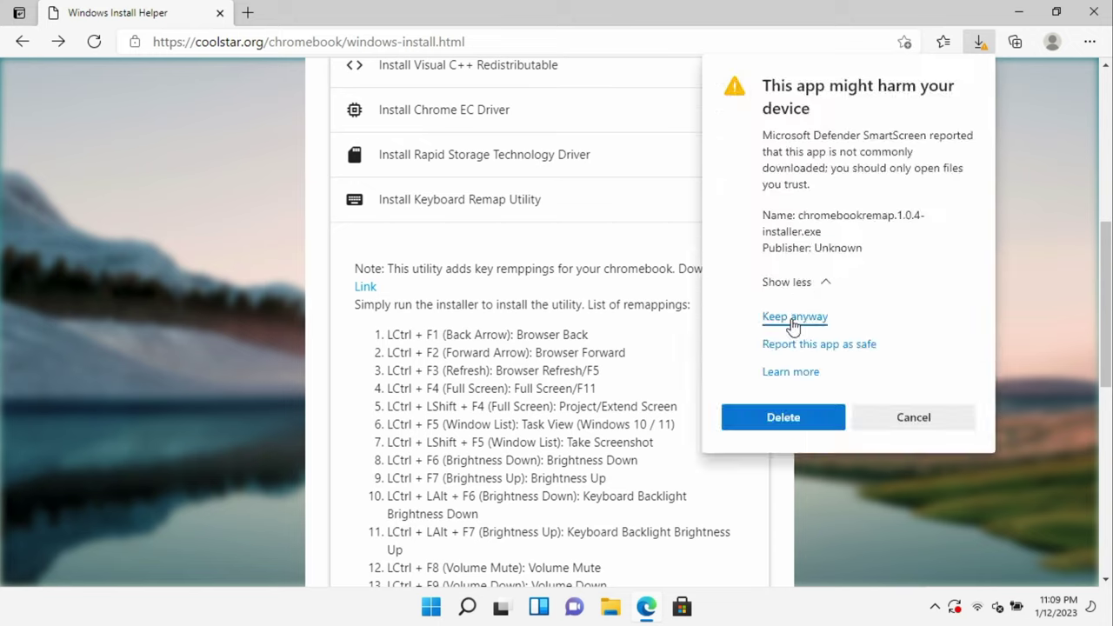
click(795, 318)
- Run the downloaded crostouchpad.4.1.3-installer.exe and install the touchpad driver
scroll(548, 348, down, 6)
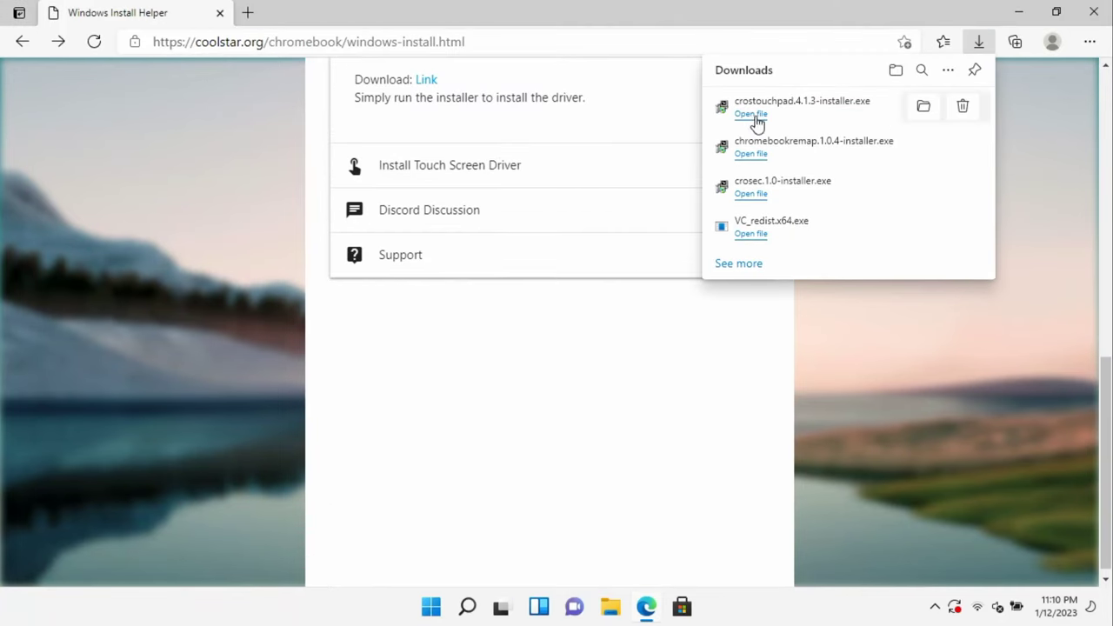
click(752, 116)
click(682, 392)
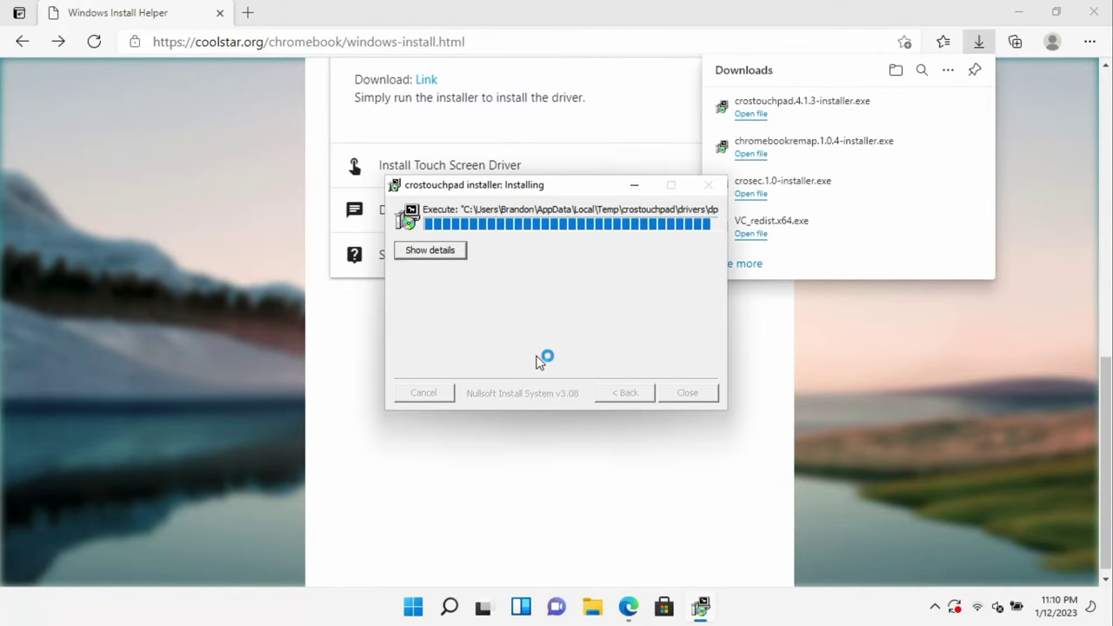